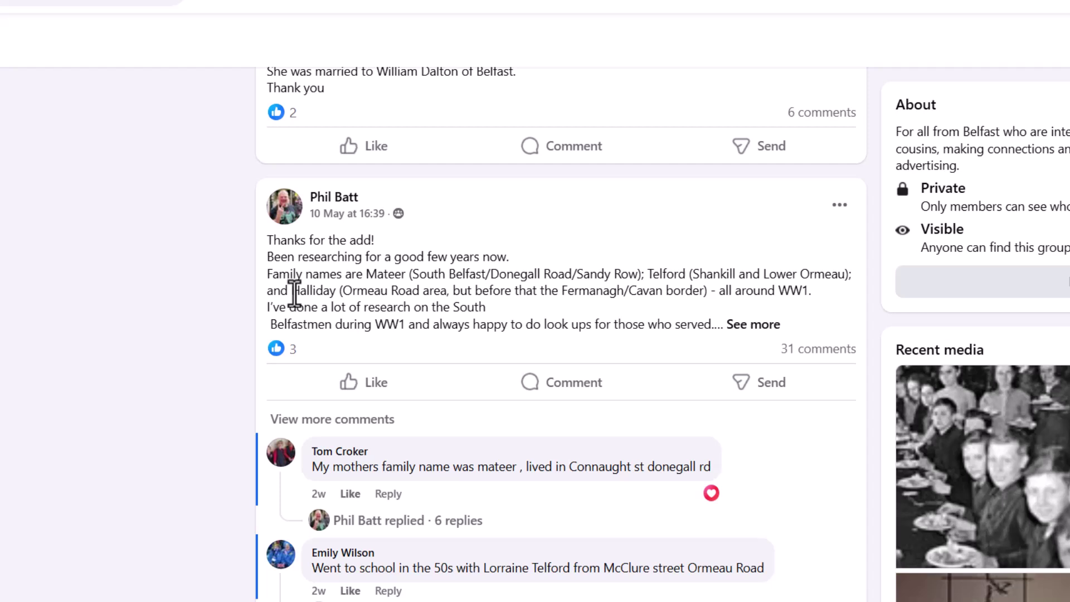
# Open the Halliday newspaper clipping shared in the comments full size and copy the image.
pyautogui.moveTo(294, 290); pyautogui.dragTo(705, 292)
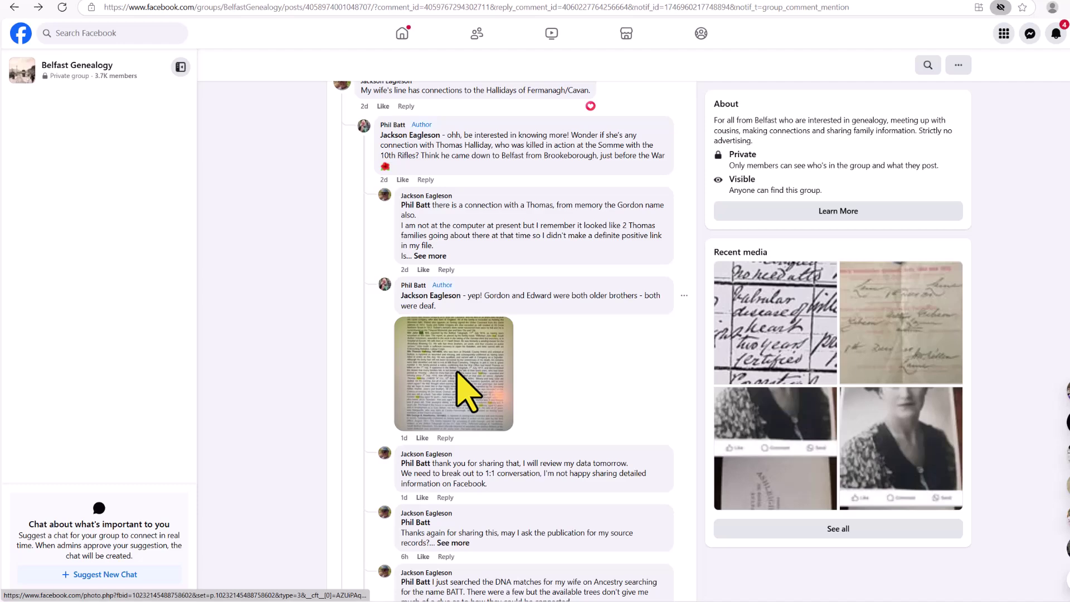
pyautogui.click(467, 392)
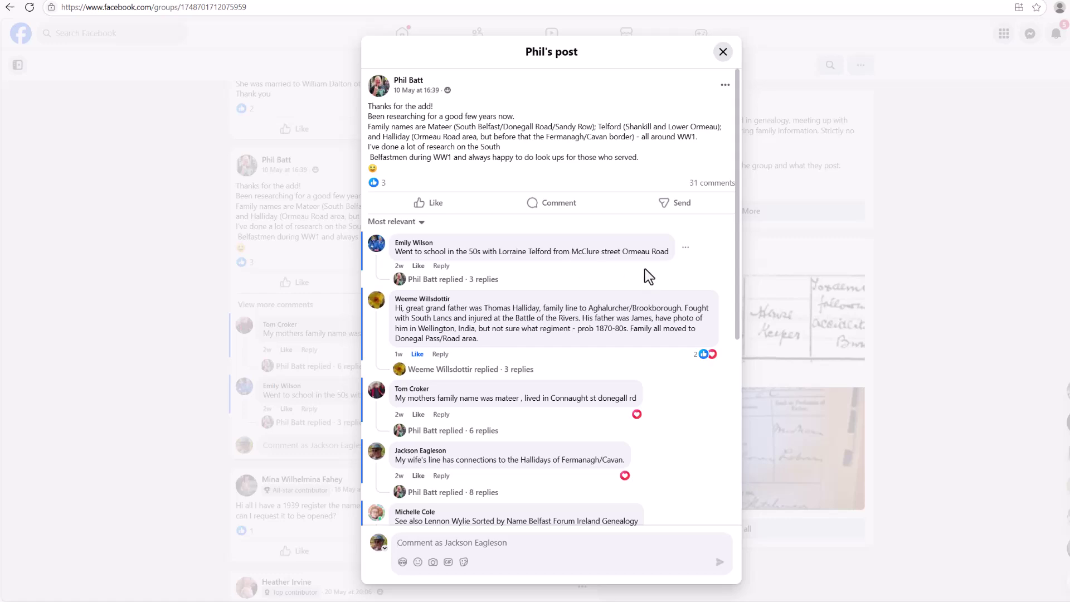
pyautogui.scroll(-3, 646, 273)
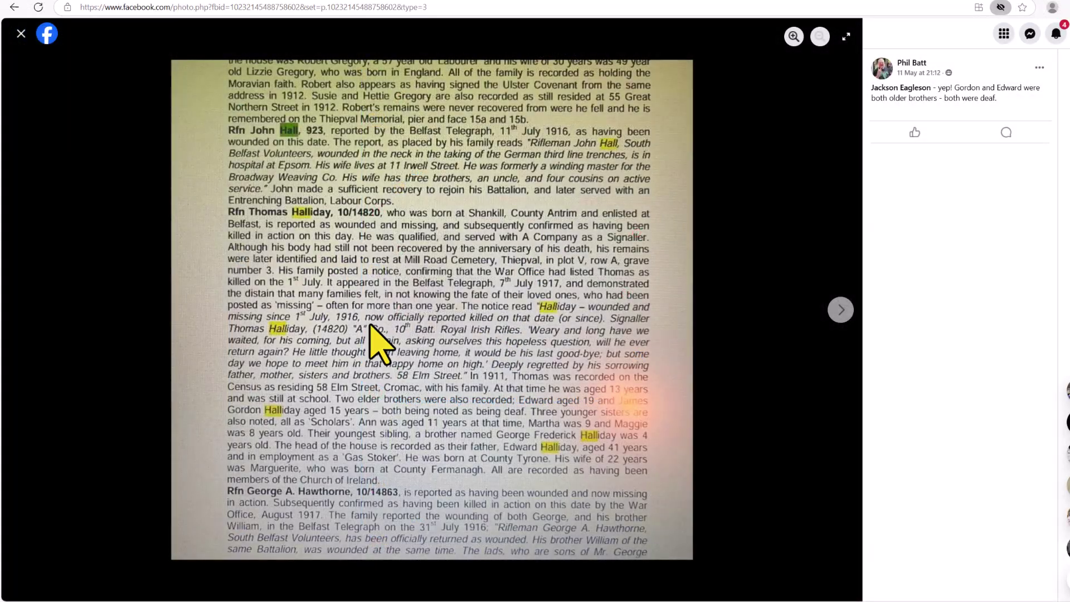
pyautogui.rightClick(441, 301)
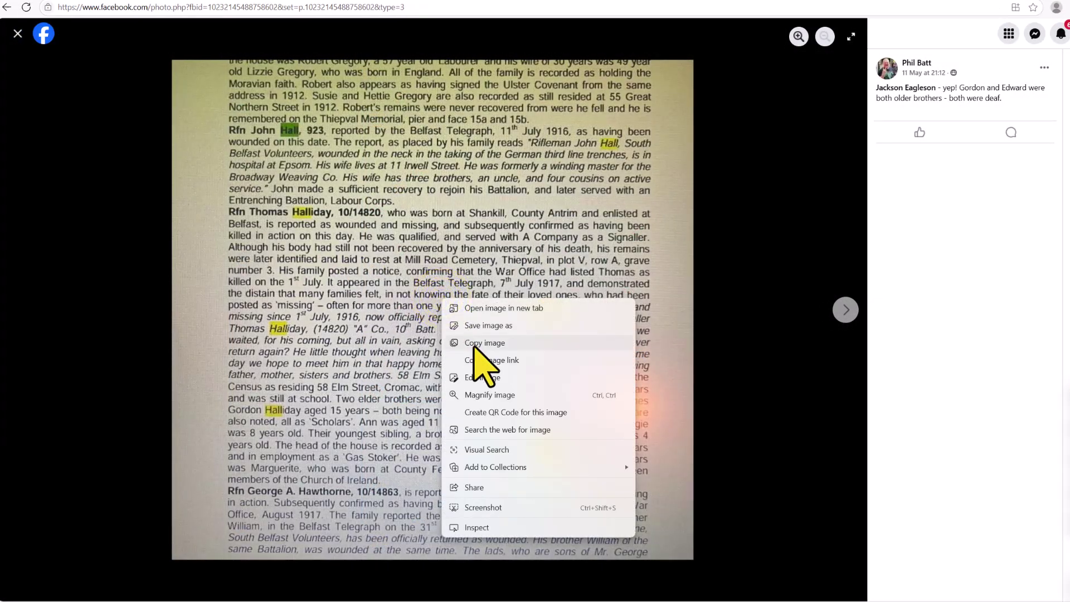
pyautogui.click(476, 343)
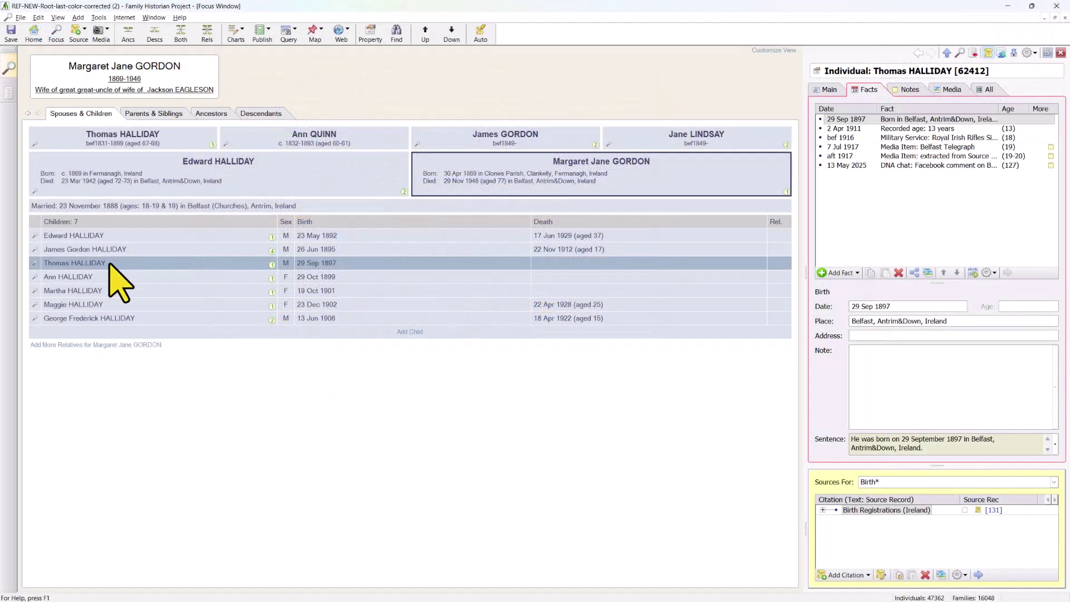
# Paste the clipping into Thomas HALLIDAY's media as halliday-thomas,1917-war-memorial-(MEDI) and inspect it.
pyautogui.click(109, 262)
pyautogui.click(947, 91)
pyautogui.rightClick(912, 182)
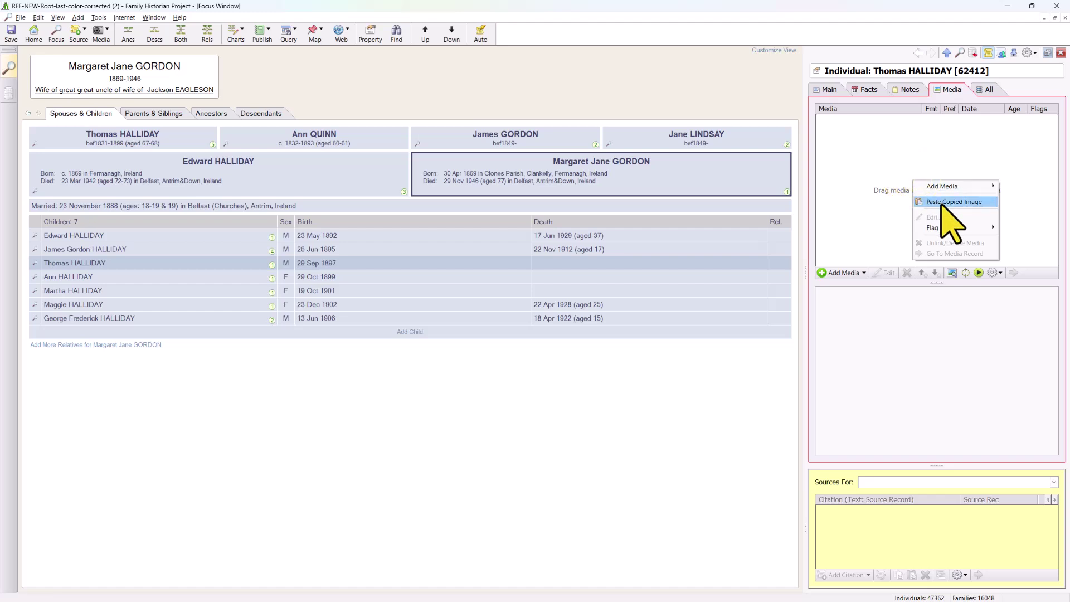
pyautogui.click(942, 204)
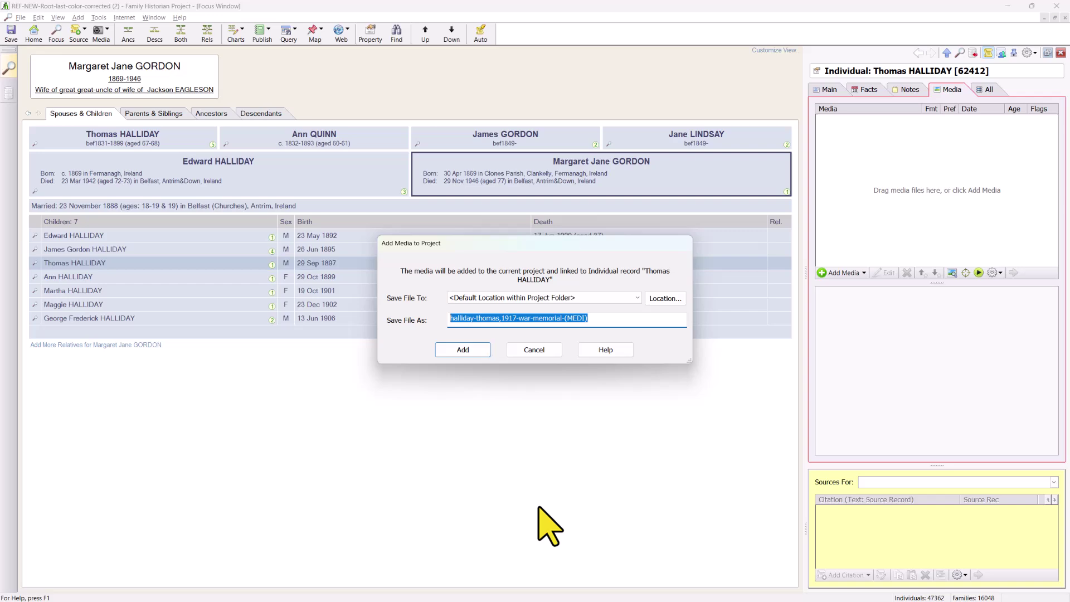
pyautogui.click(462, 348)
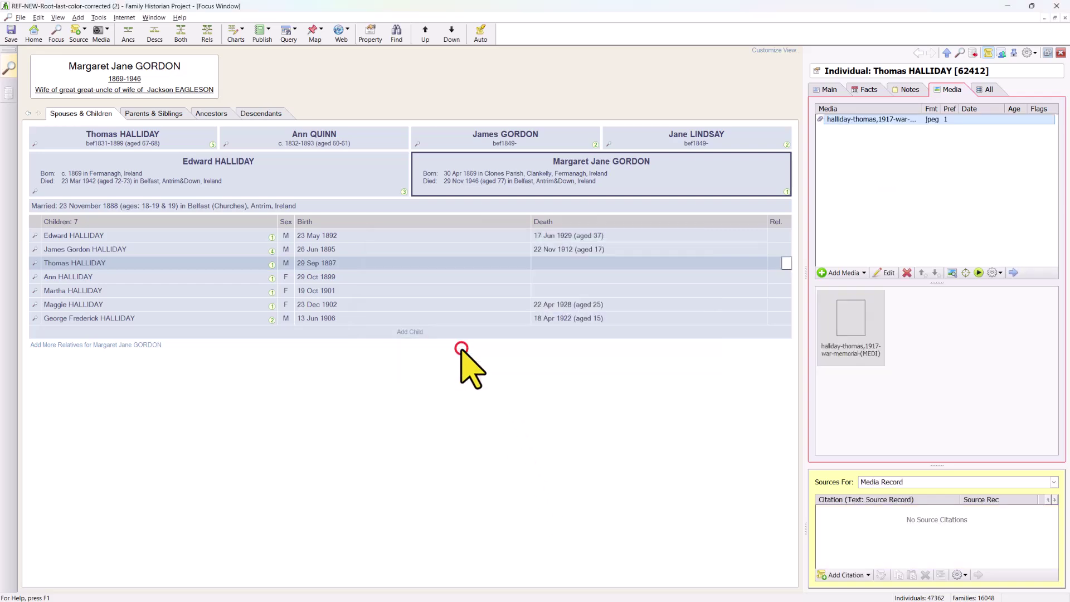
pyautogui.doubleClick(853, 318)
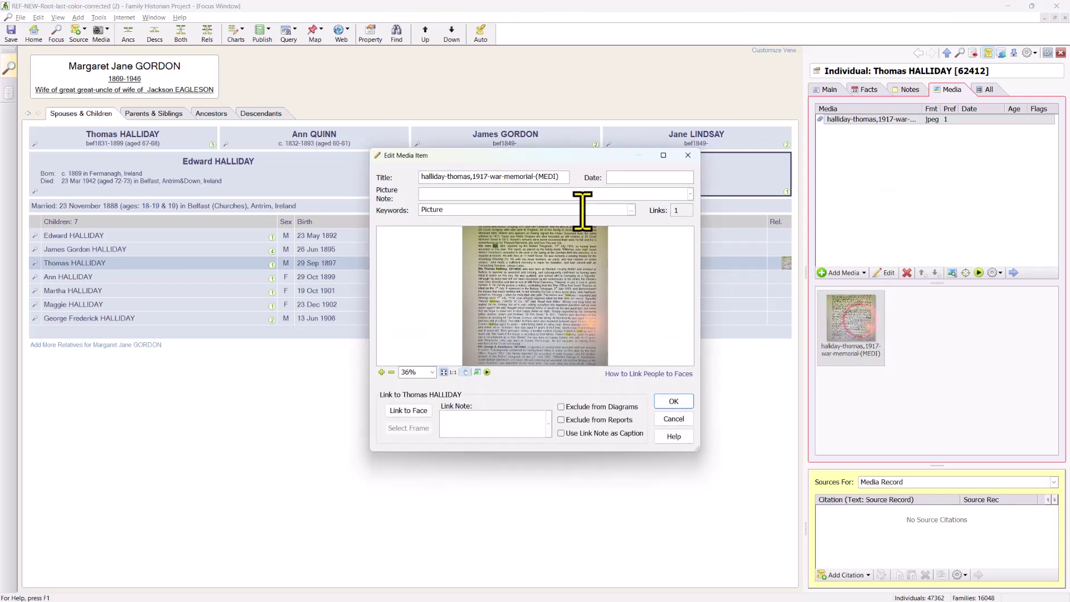
pyautogui.click(675, 421)
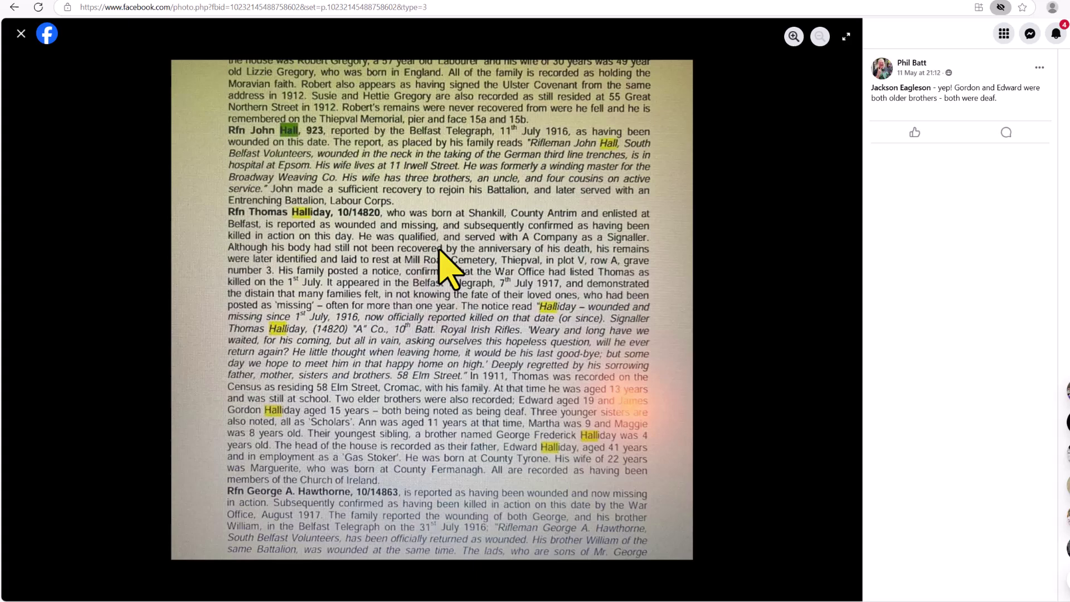
# Snip the Rfn Thomas Halliday article in Snipping Tool and copy all its recognised text.
pyautogui.press('super')
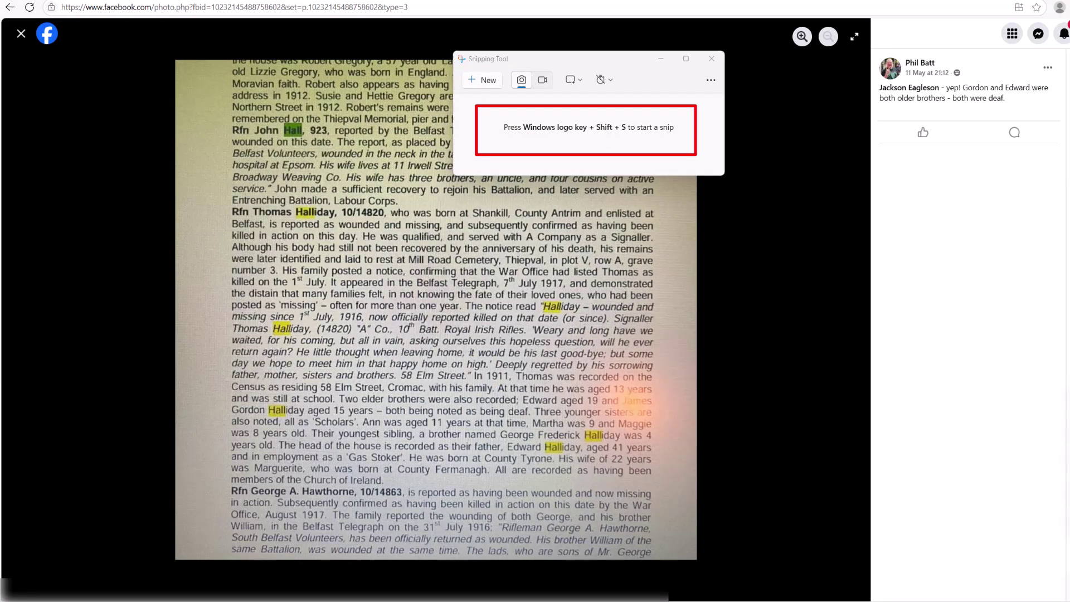
pyautogui.click(480, 80)
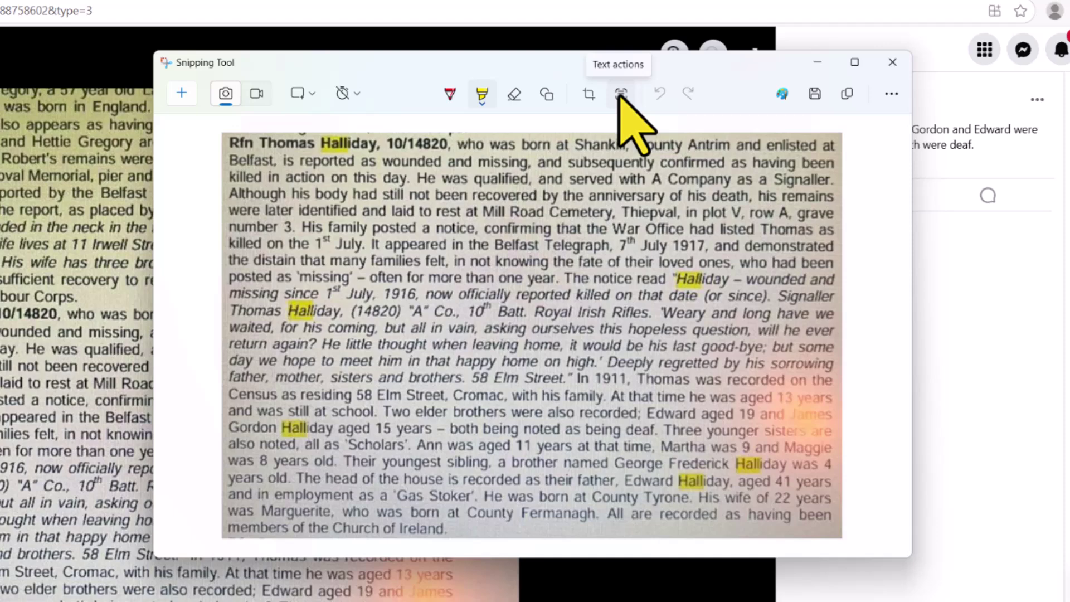
pyautogui.click(621, 94)
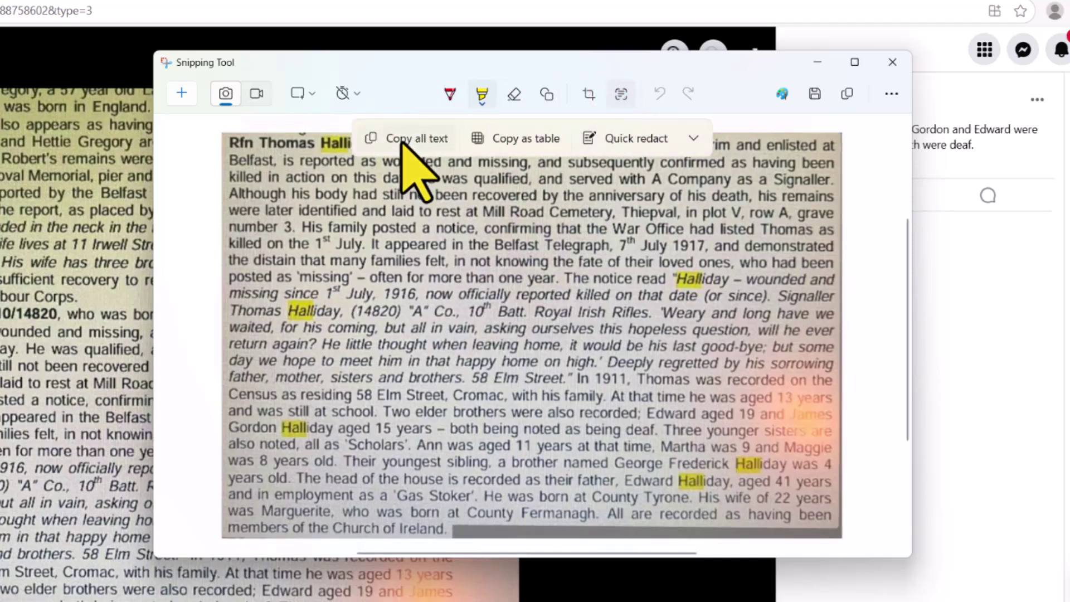
pyautogui.click(402, 141)
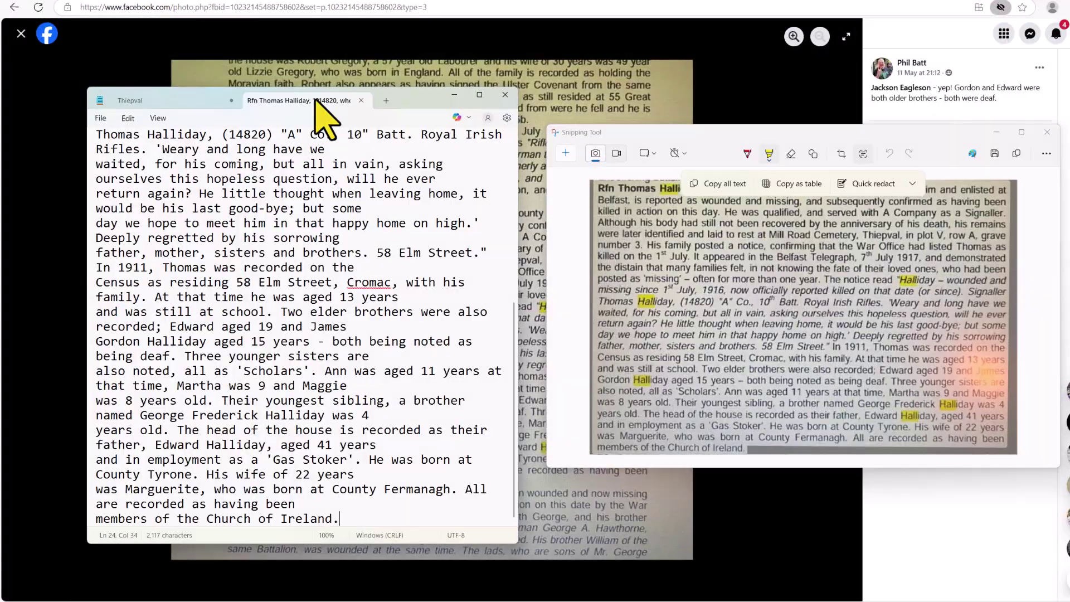
# Scroll through the pasted Halliday article text in Notepad to check it.
pyautogui.scroll(3, 491, 329)
pyautogui.moveTo(514, 327); pyautogui.dragTo(533, 206)
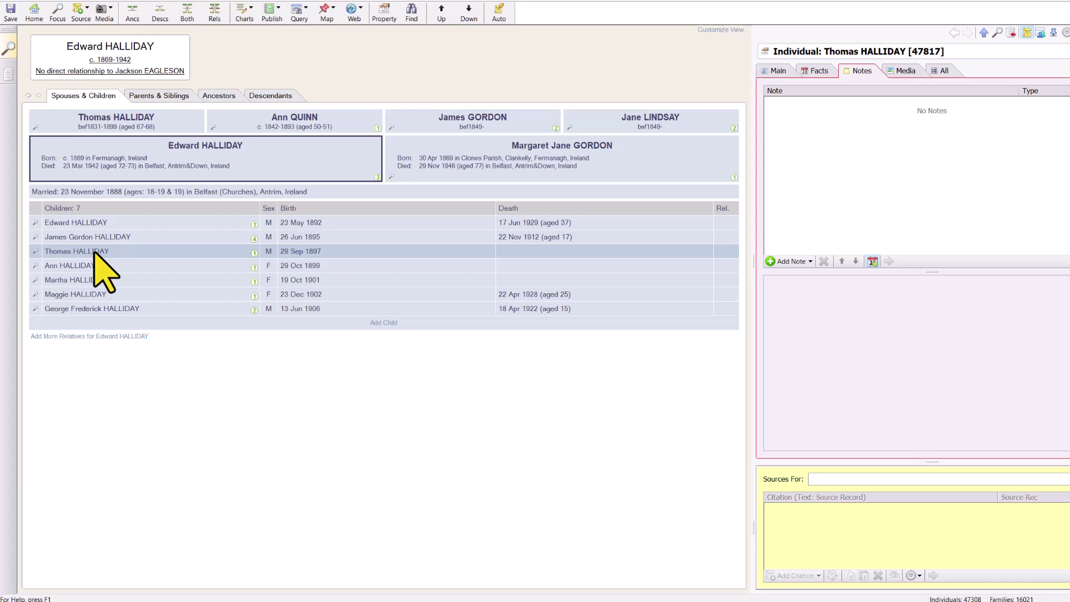
# Create a note about Thomas HALLIDAY and paste the article text into it.
pyautogui.click(816, 70)
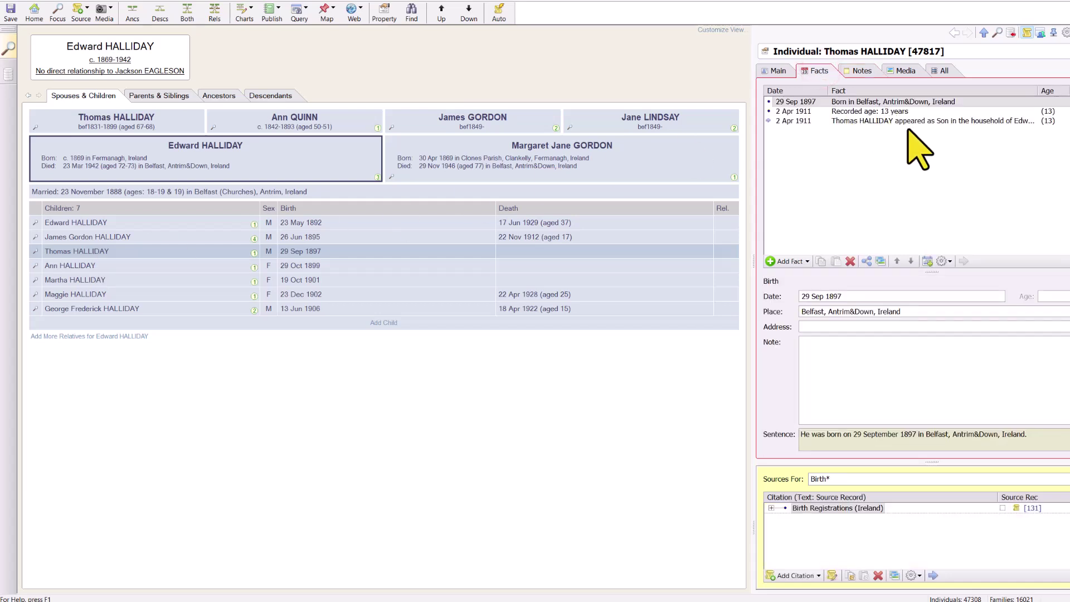
pyautogui.click(858, 69)
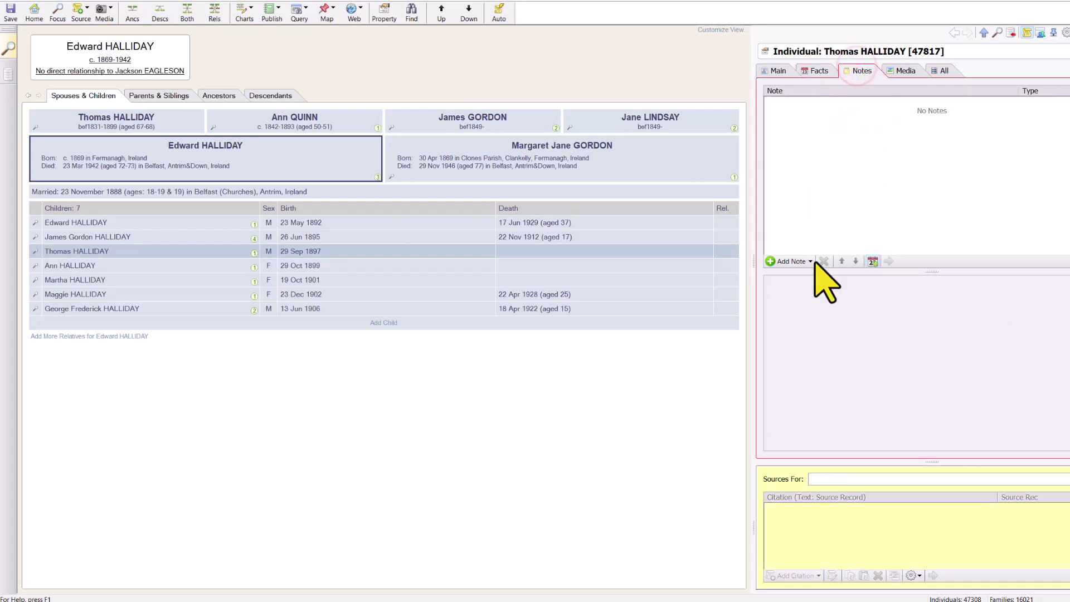
pyautogui.click(796, 261)
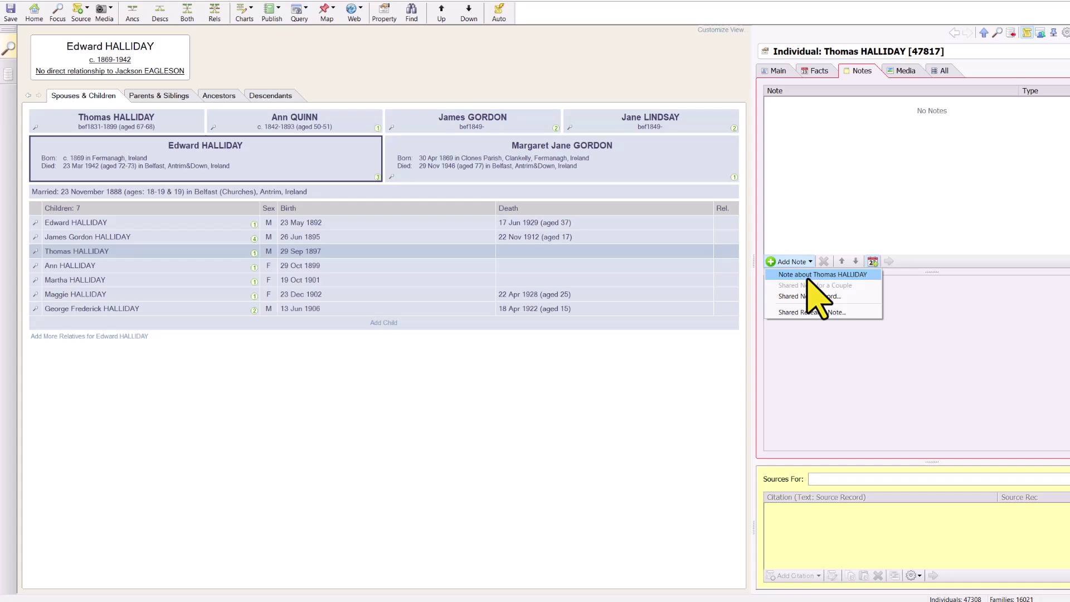
pyautogui.click(806, 275)
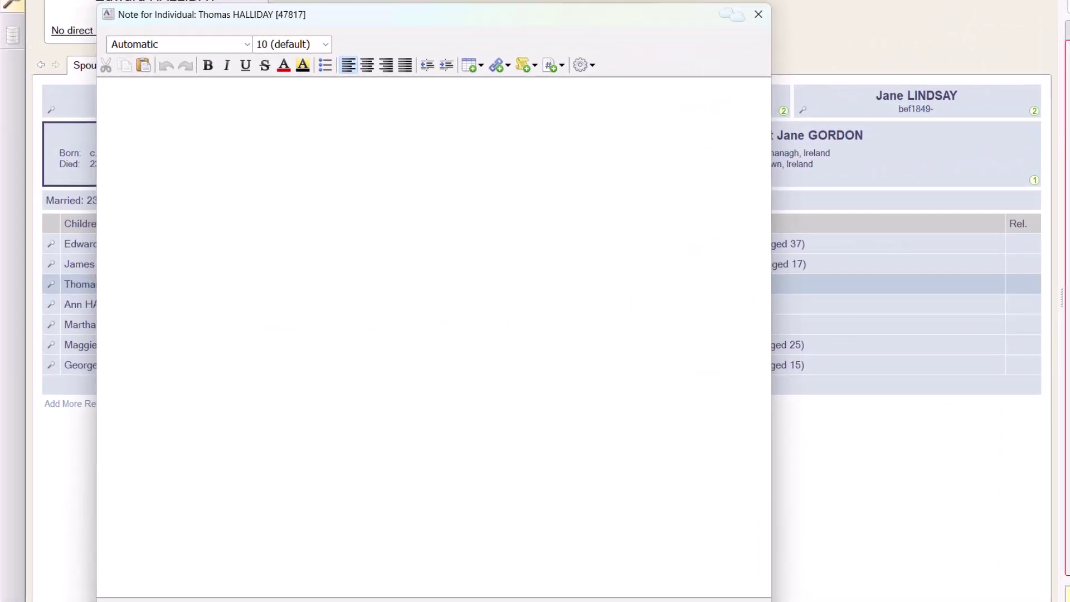
pyautogui.hotkey('ctrl', 'v')
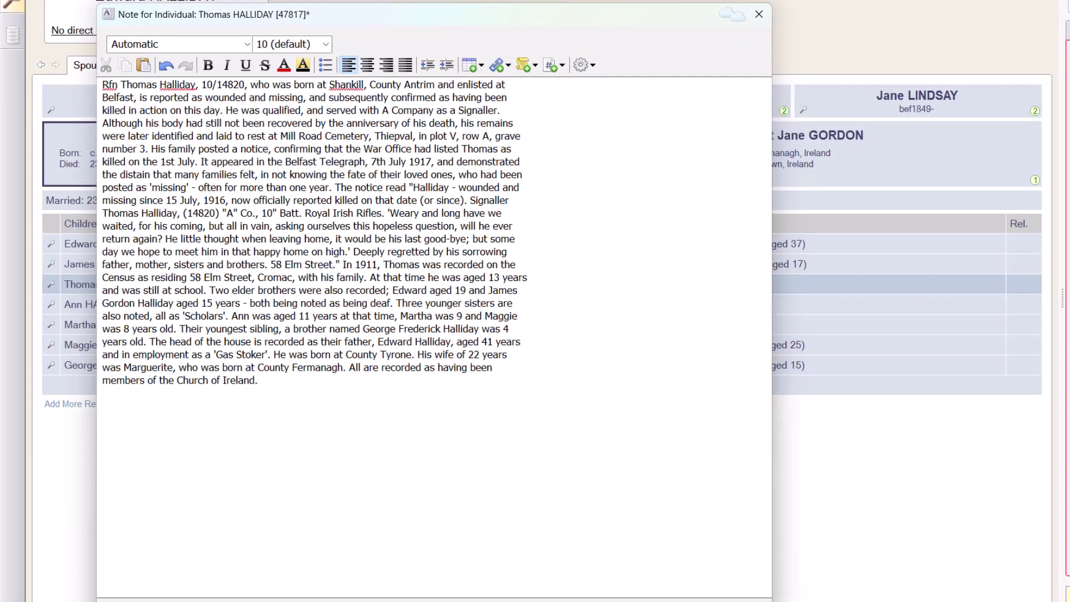
# Try size 14 on the whole note text, then undo back to the default size.
pyautogui.moveTo(545, 425); pyautogui.dragTo(89, 79)
pyautogui.click(326, 44)
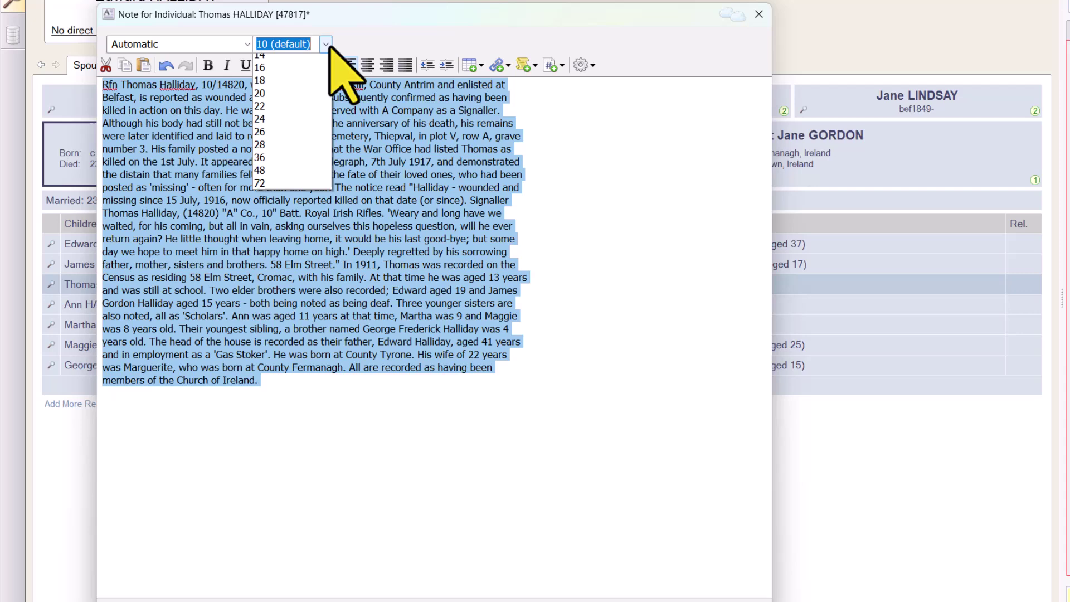
pyautogui.scroll(2, 290, 140)
pyautogui.click(282, 161)
pyautogui.click(167, 65)
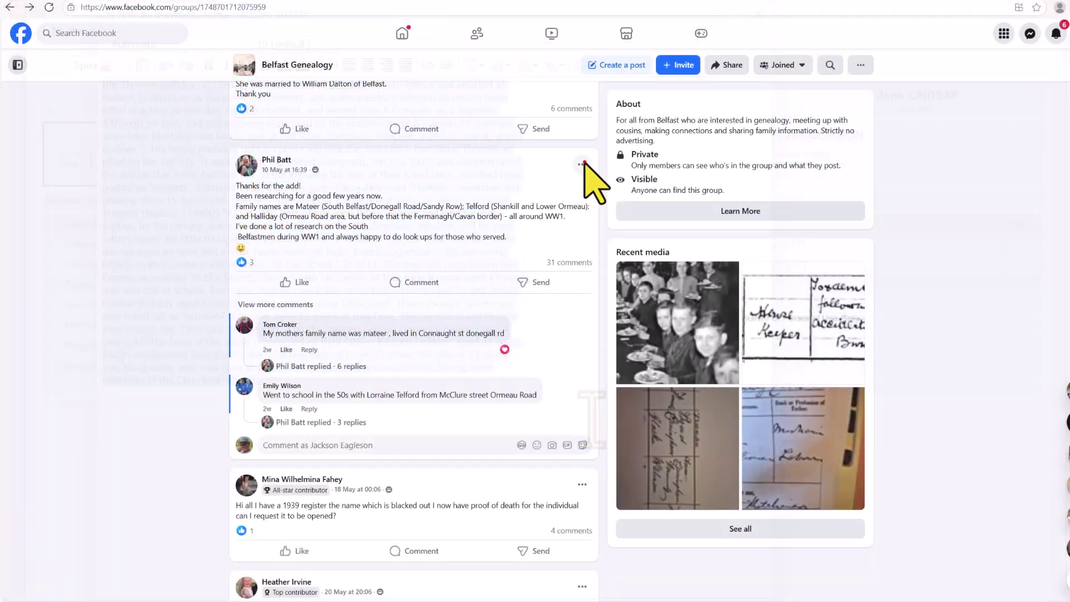
# Copy the link to the Belfast Genealogy group post about the Halliday family names.
pyautogui.click(582, 165)
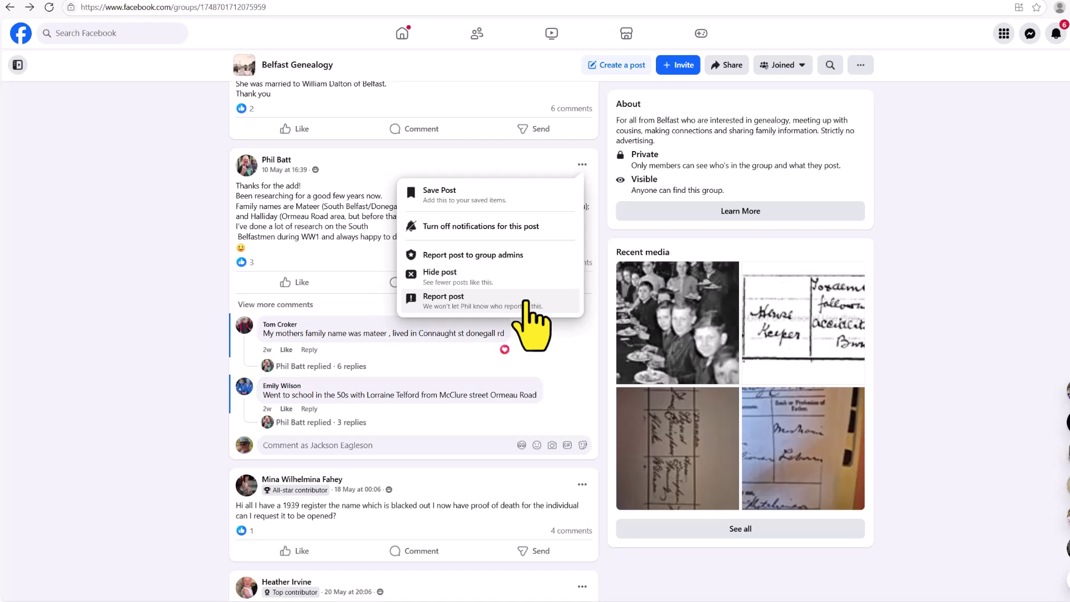
pyautogui.press('Escape')
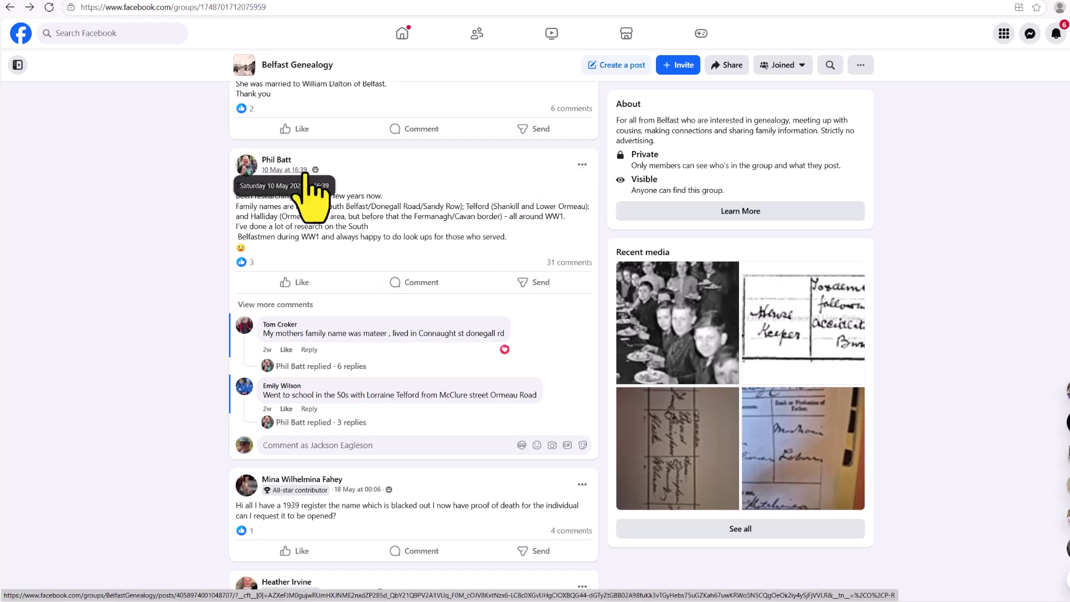
pyautogui.rightClick(305, 174)
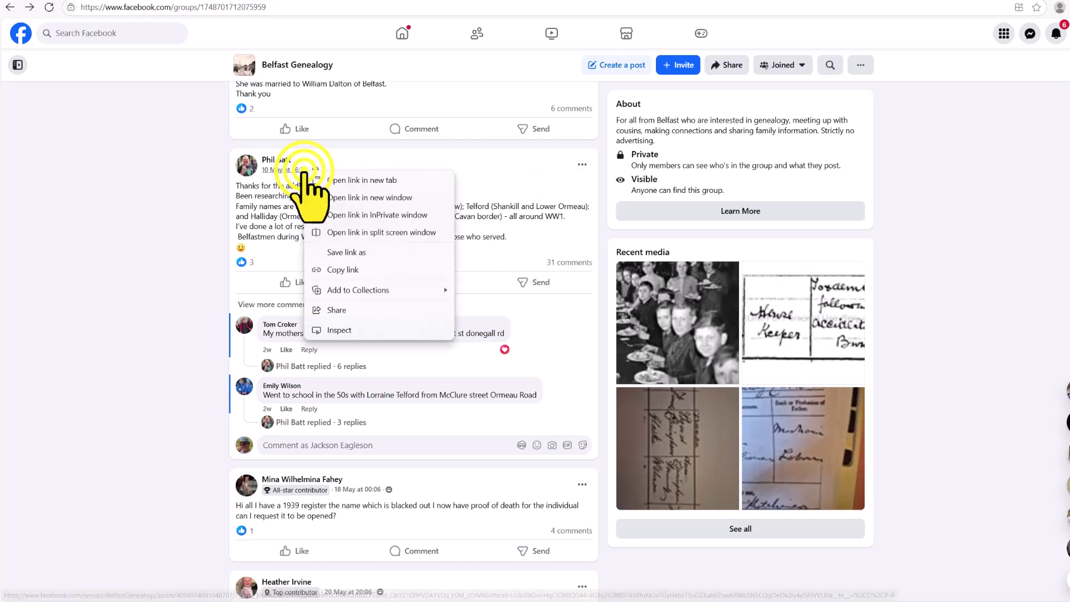
pyautogui.click(441, 272)
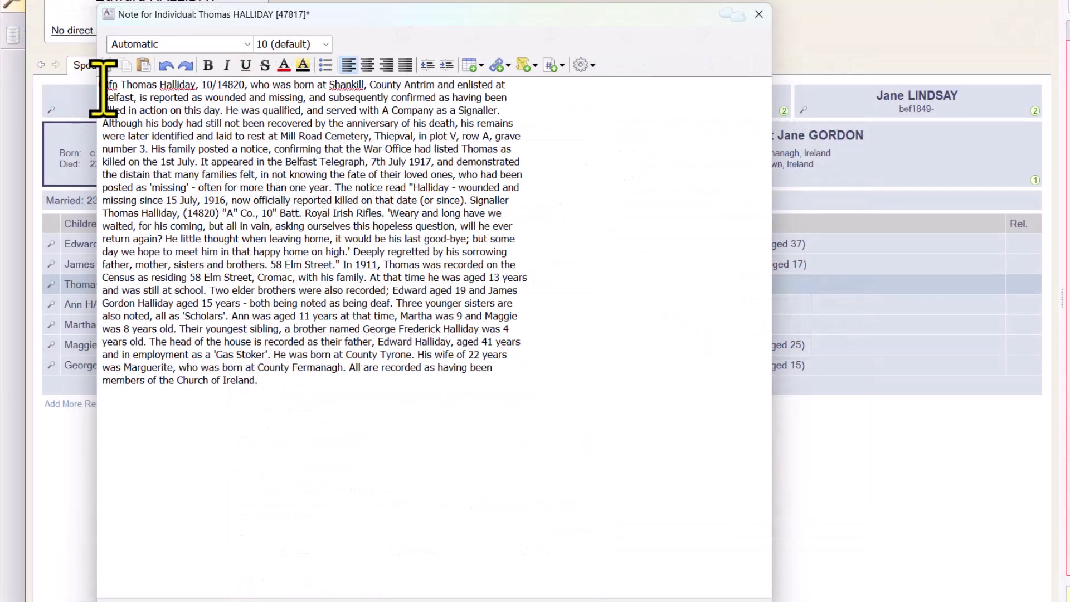
# Insert a 'Facebook Post' web link to the copied post address on a new top line.
pyautogui.click(102, 86)
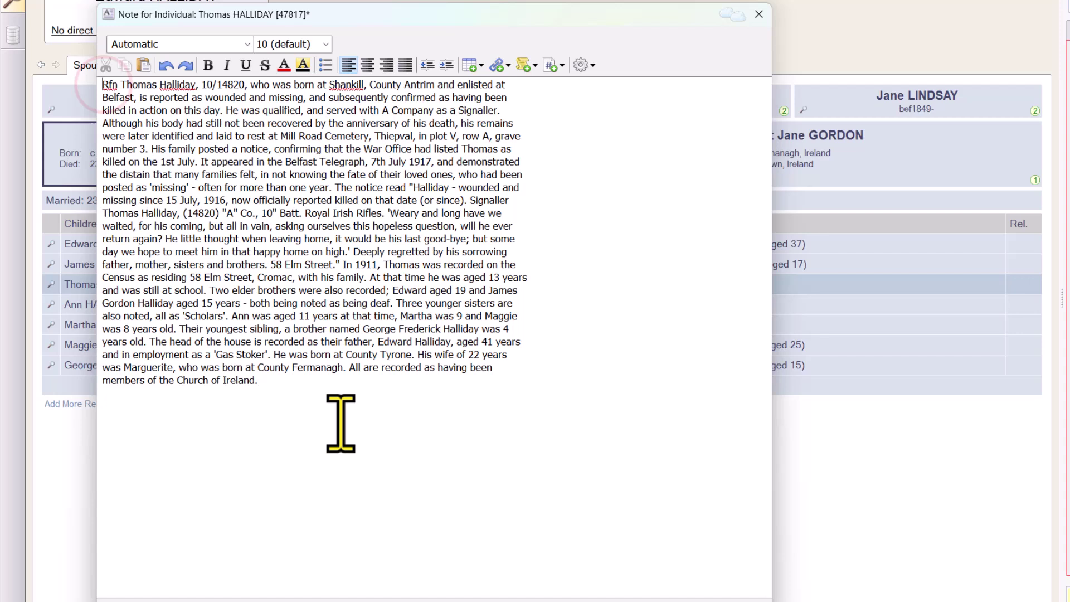
pyautogui.press('Return')
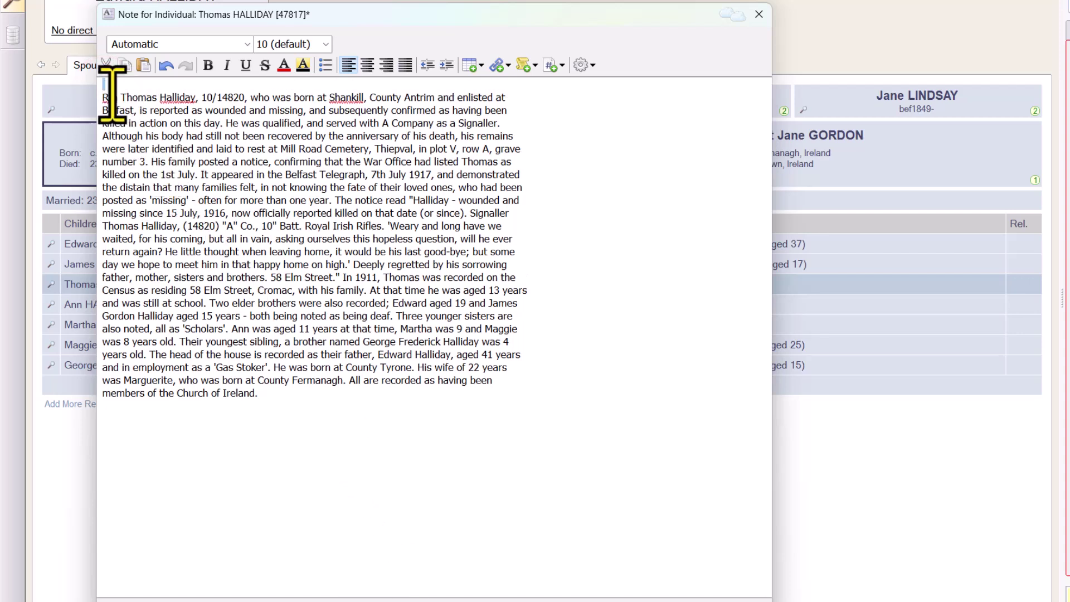
pyautogui.click(112, 84)
pyautogui.rightClick(112, 85)
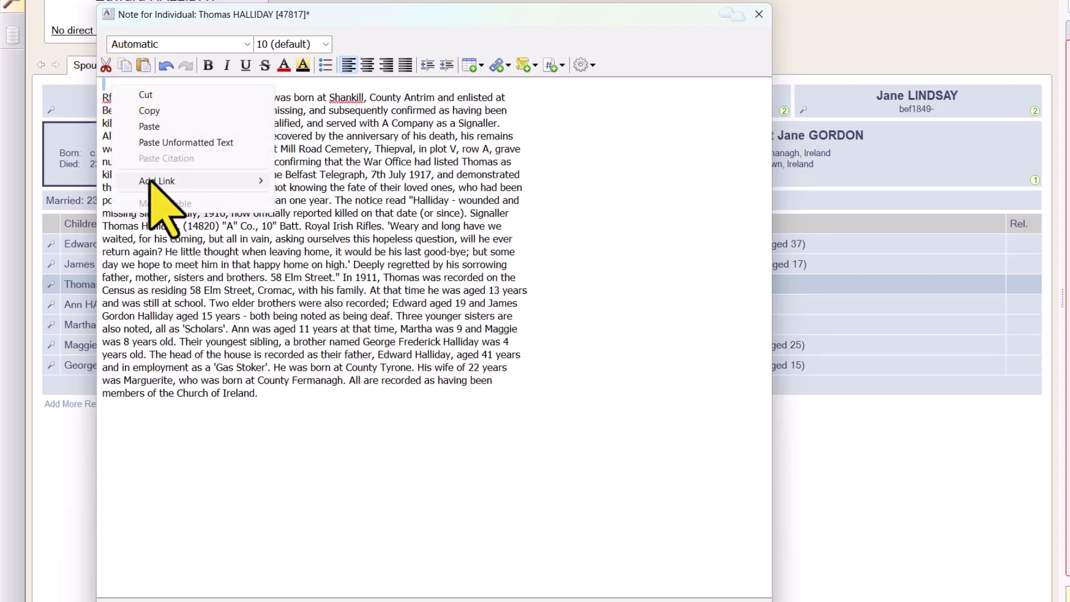
pyautogui.moveTo(150, 182)
pyautogui.moveTo(394, 228)
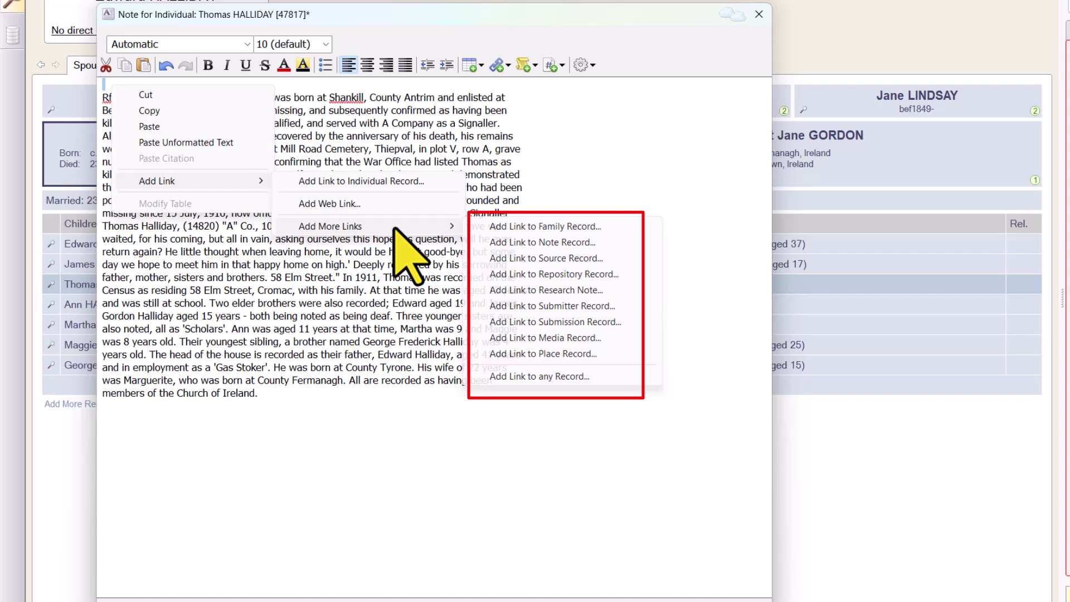
pyautogui.click(349, 202)
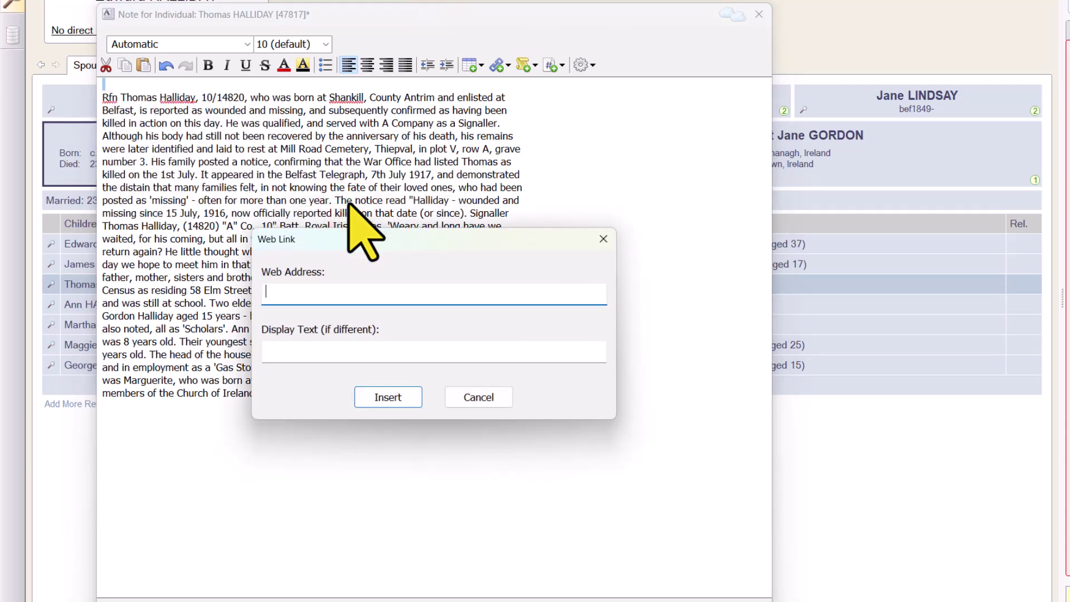
pyautogui.click(289, 356)
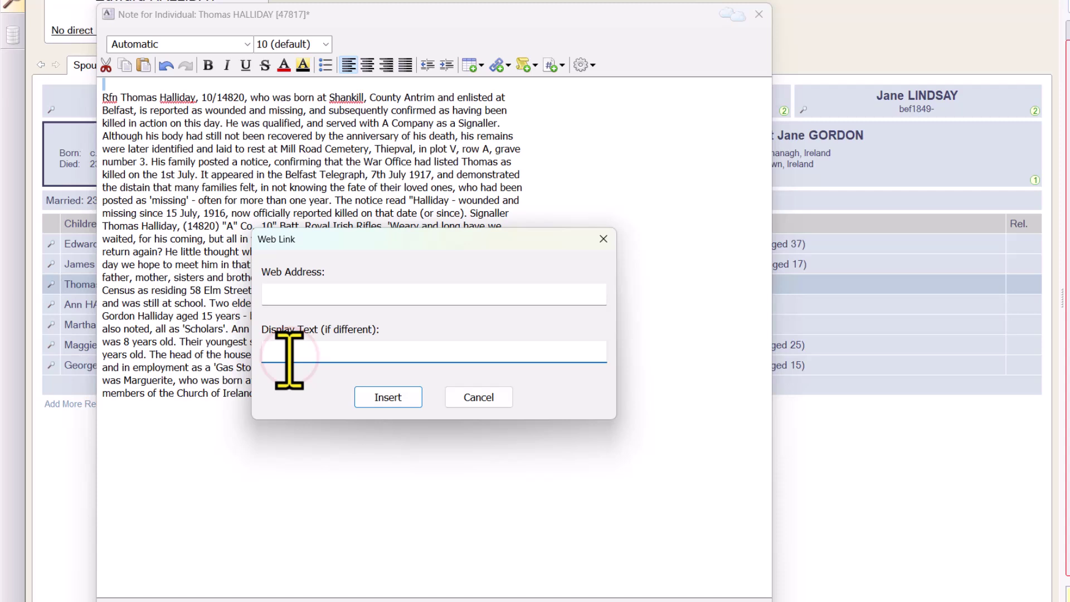
pyautogui.write('Facebook Post')
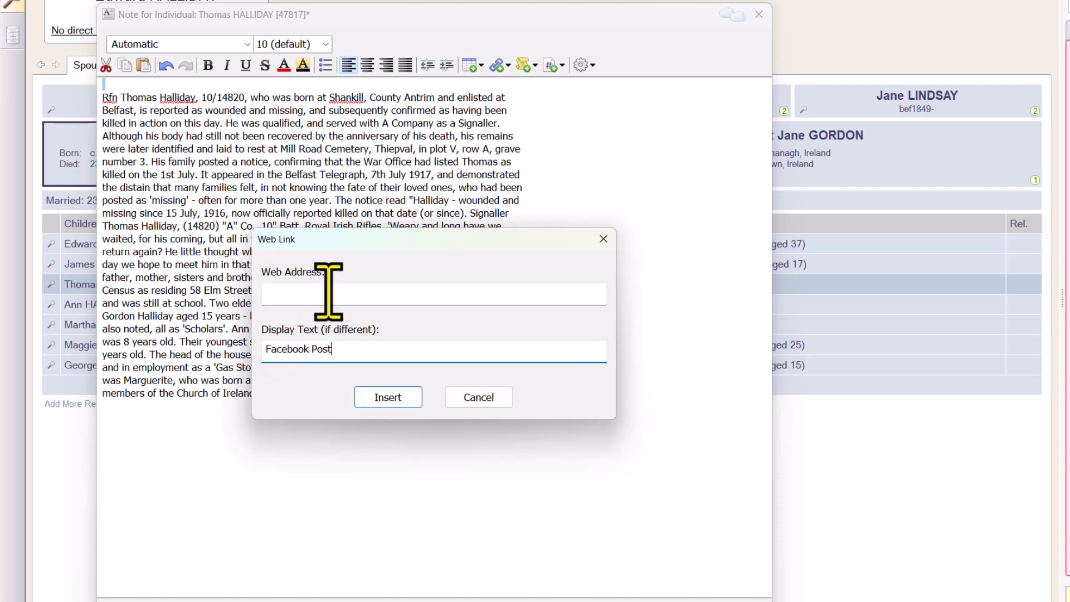
pyautogui.rightClick(273, 292)
pyautogui.click(324, 356)
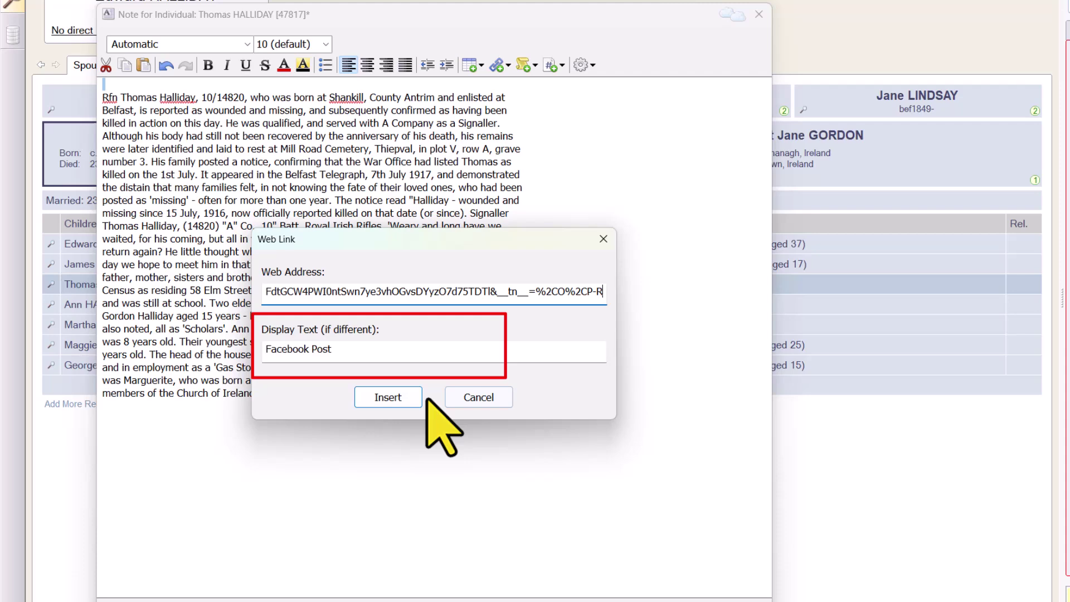
pyautogui.click(388, 397)
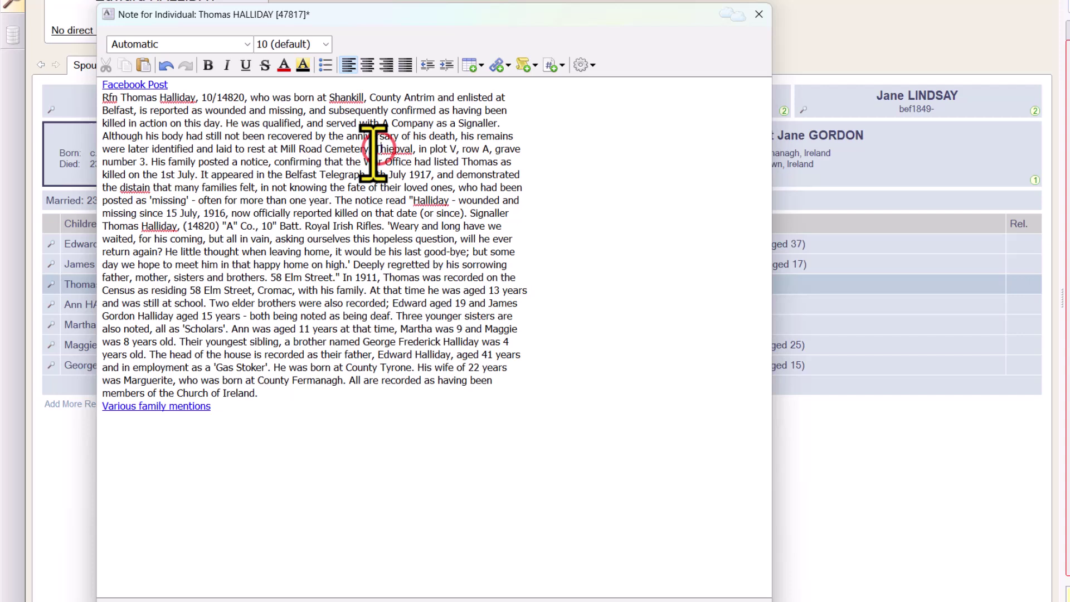
# Select the word Thiepval in the note and bring up its link options.
pyautogui.click(373, 151)
pyautogui.moveTo(373, 152); pyautogui.dragTo(413, 150)
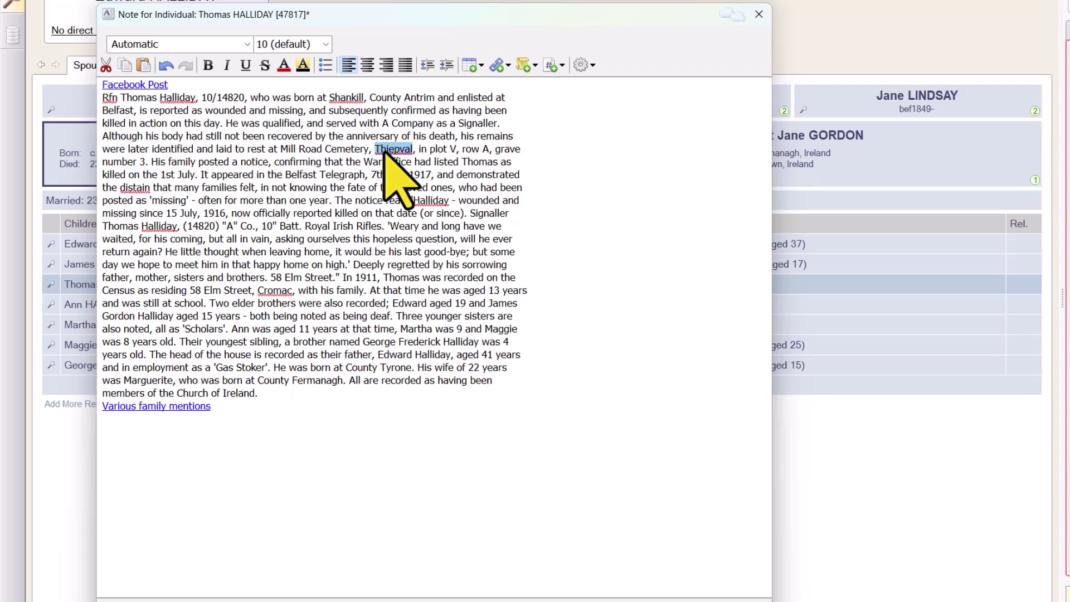
pyautogui.rightClick(384, 152)
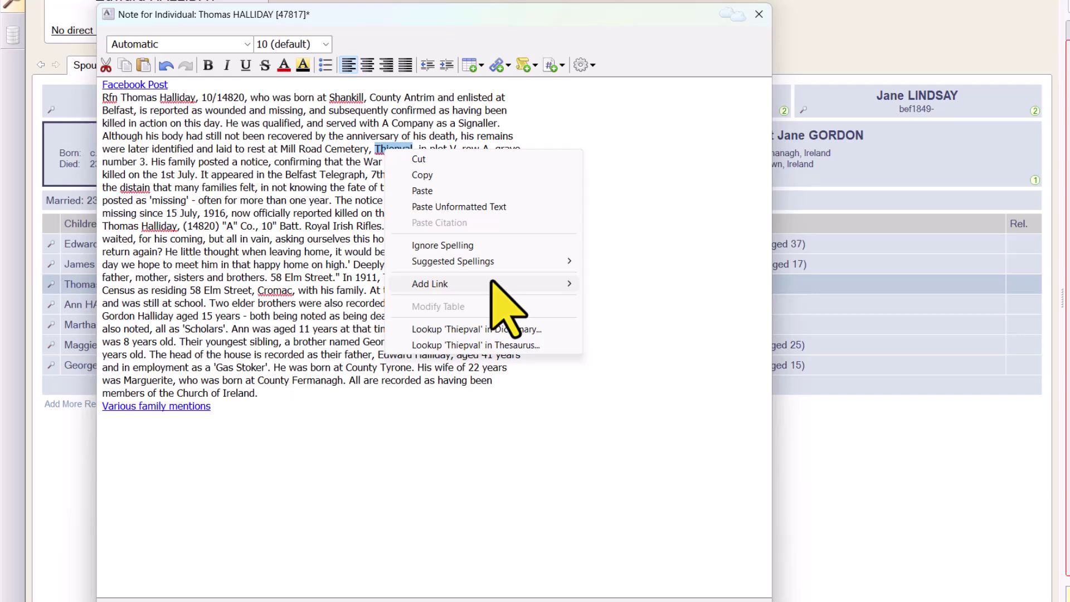
# Link Thiepval to the CWGC Thiepval Memorial page address copied from the browser.
pyautogui.moveTo(491, 282)
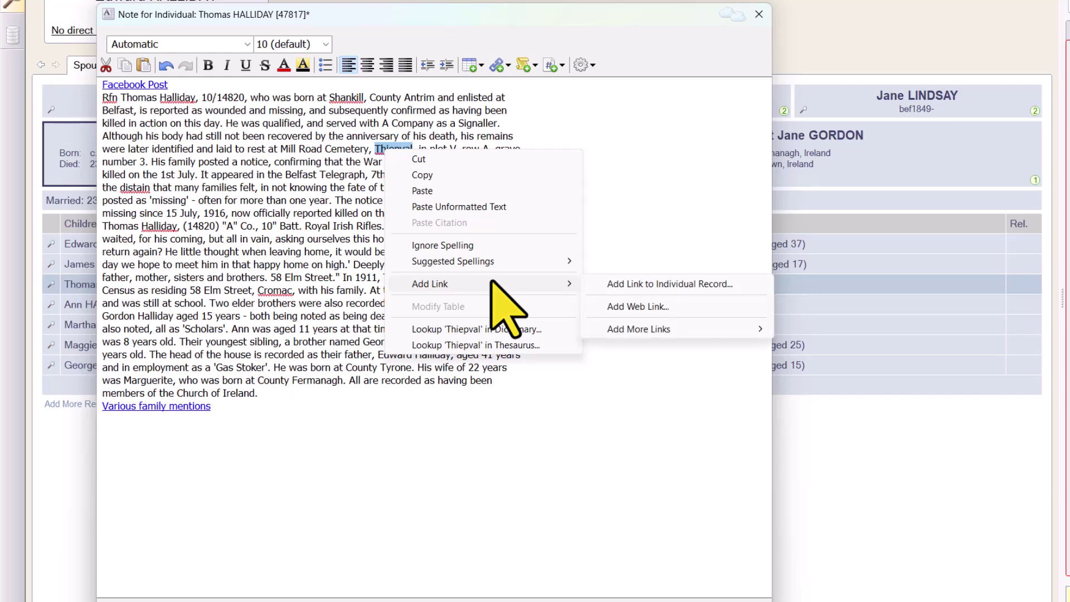
pyautogui.click(679, 311)
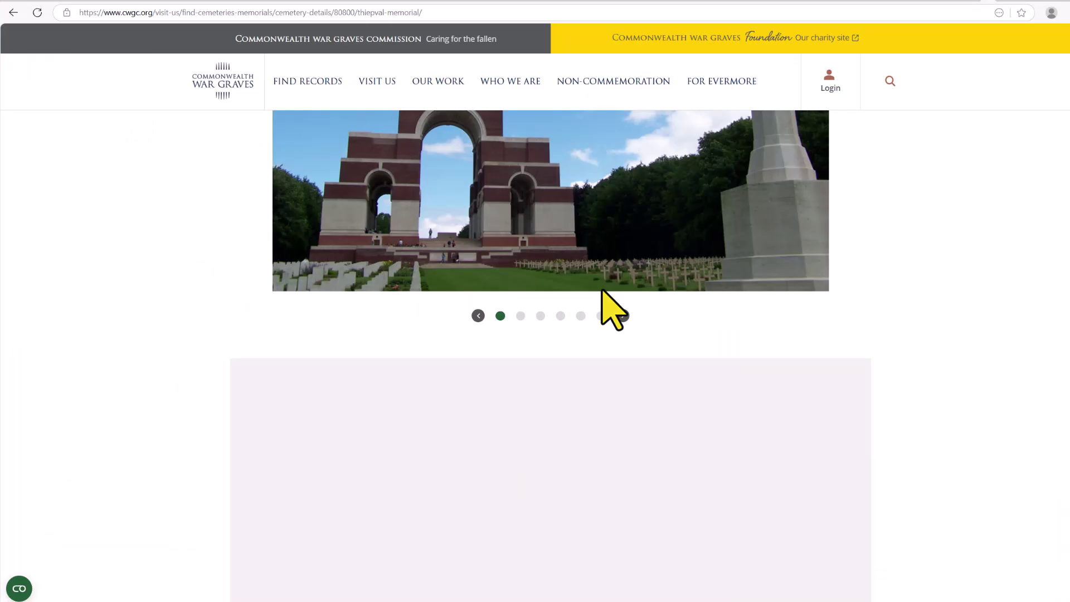
pyautogui.scroll(5, 613, 309)
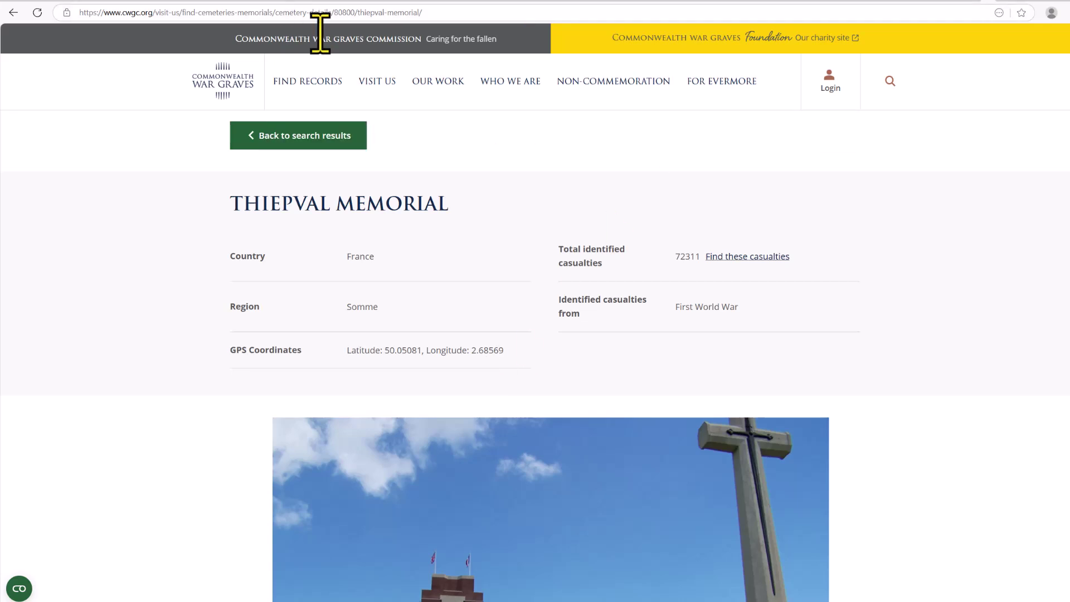
pyautogui.click(431, 13)
pyautogui.hotkey('ctrl', 'c')
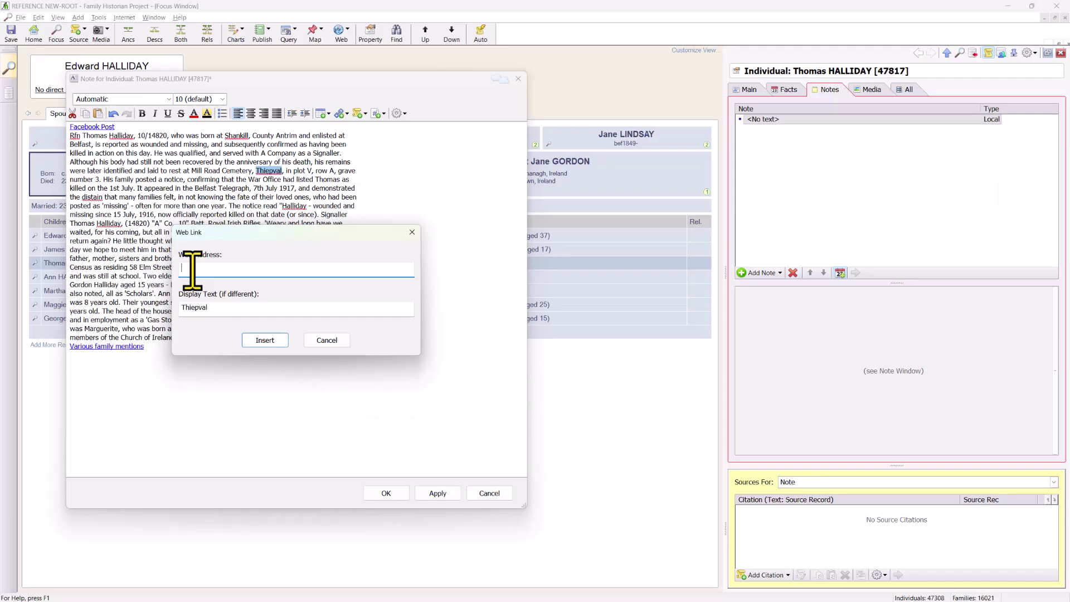
pyautogui.rightClick(193, 264)
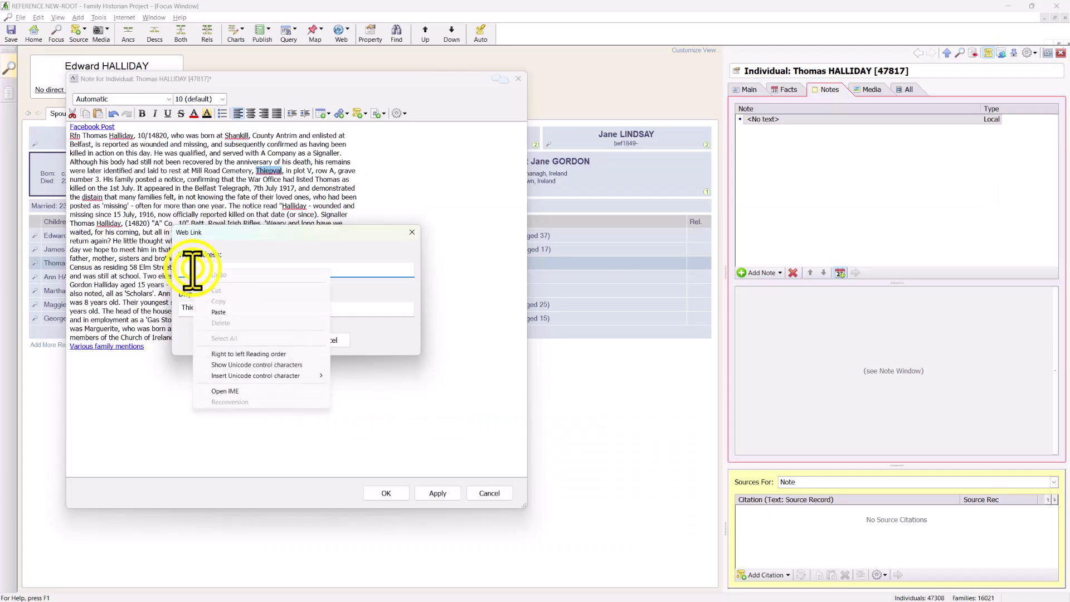
pyautogui.click(220, 311)
pyautogui.click(256, 340)
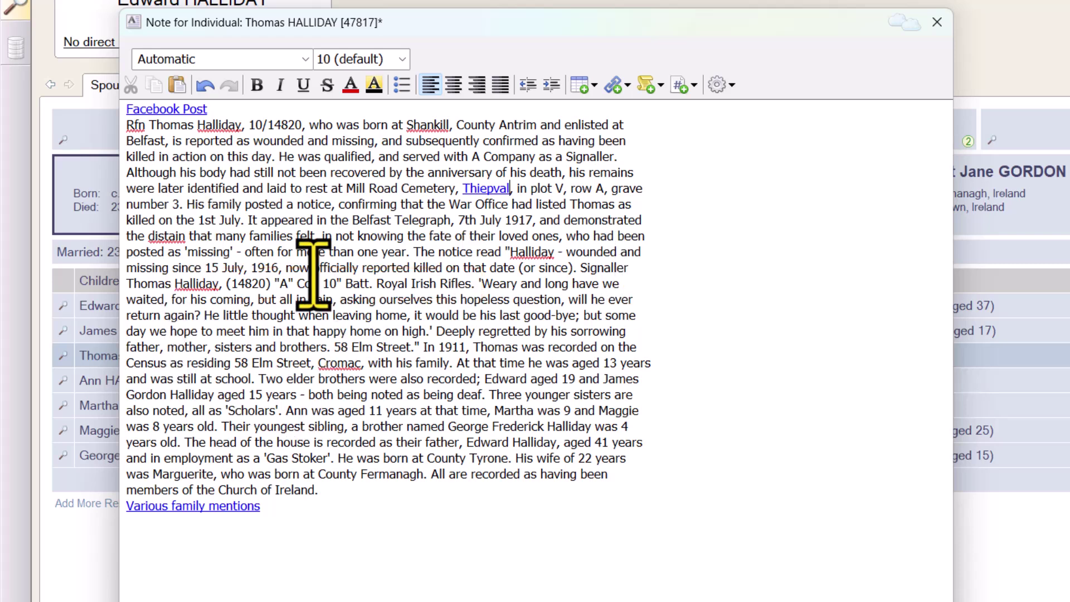
# Link the words Royal Irish Rifles to the royal-irish.com research page address.
pyautogui.moveTo(378, 284); pyautogui.dragTo(468, 285)
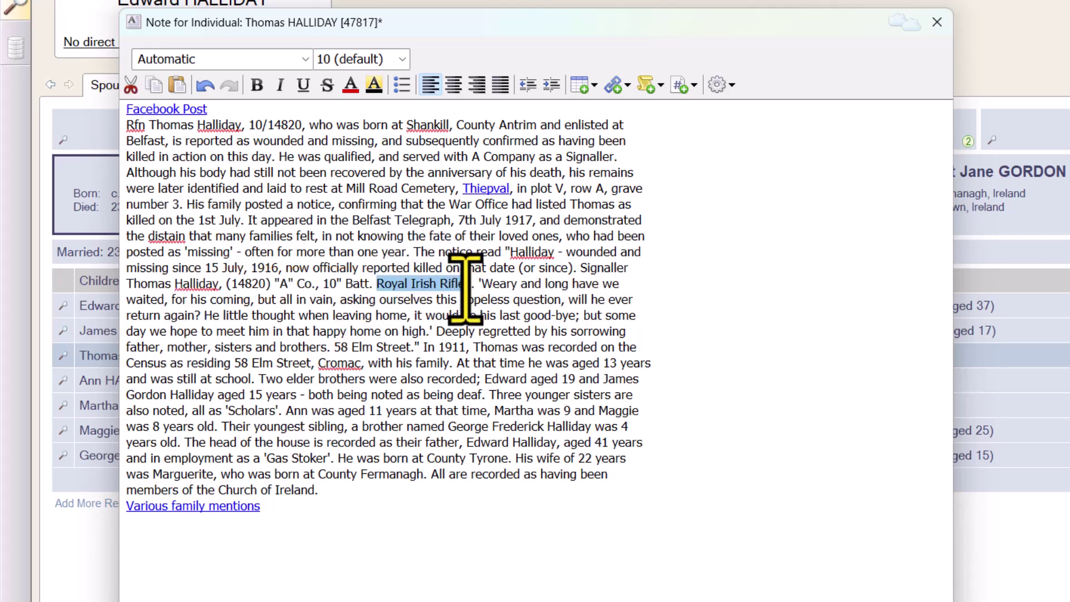
pyautogui.rightClick(438, 284)
pyautogui.moveTo(491, 423)
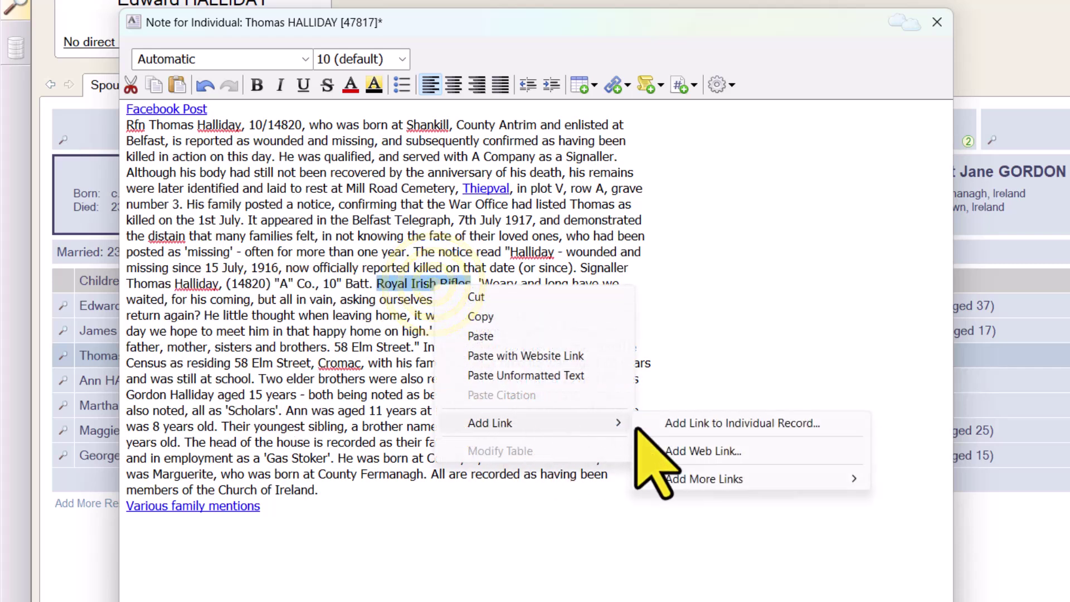
pyautogui.click(691, 451)
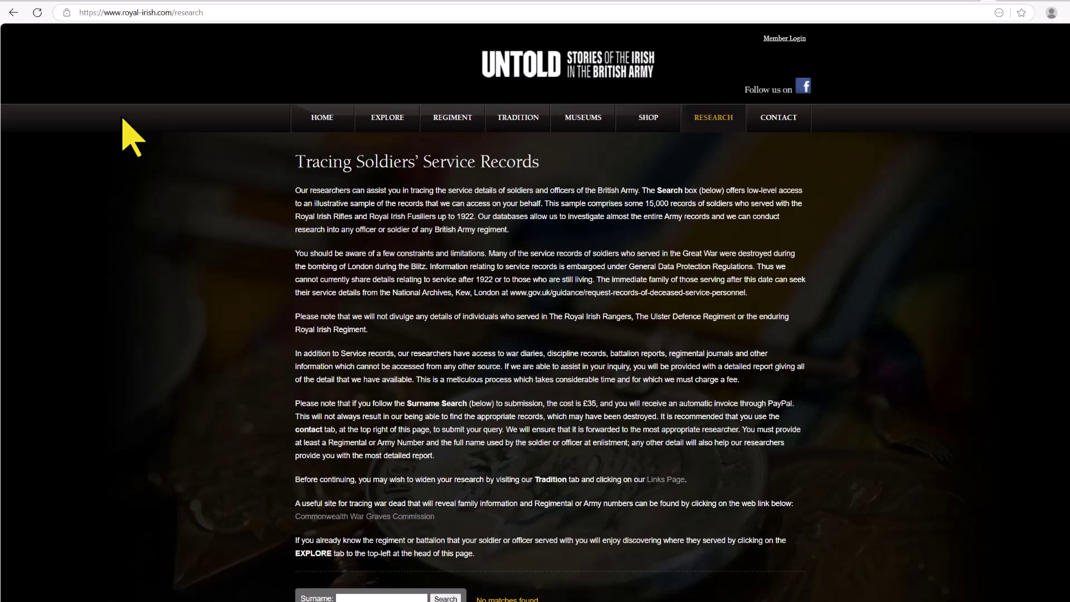
pyautogui.click(239, 12)
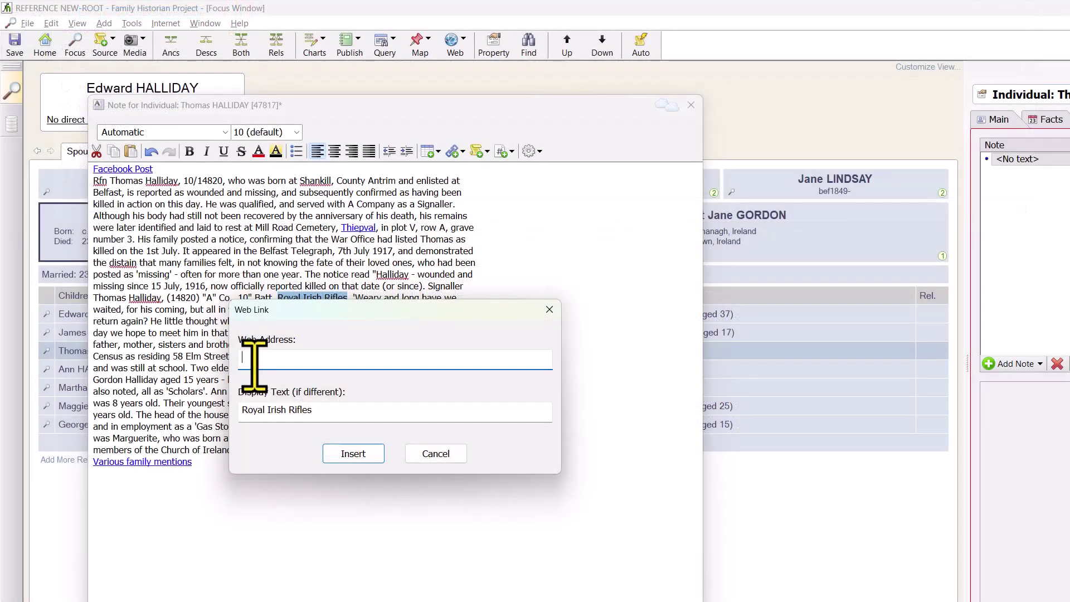
pyautogui.rightClick(256, 361)
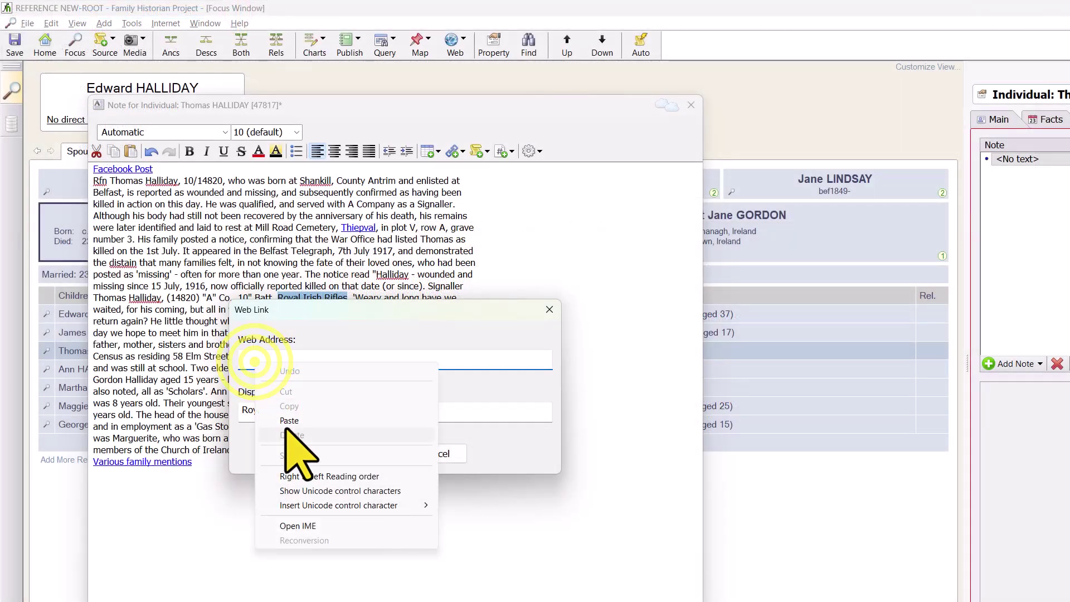
pyautogui.click(286, 424)
pyautogui.click(343, 454)
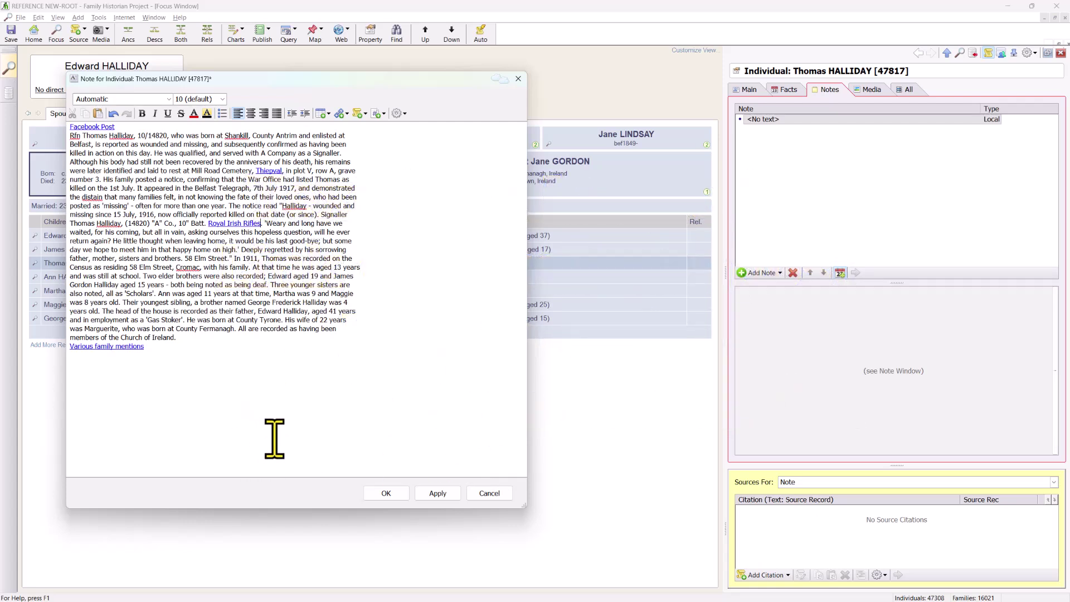
# Save the note and open its Thiepval and Royal Irish Rifles links in the browser.
pyautogui.hotkey('ctrl', 'Return')
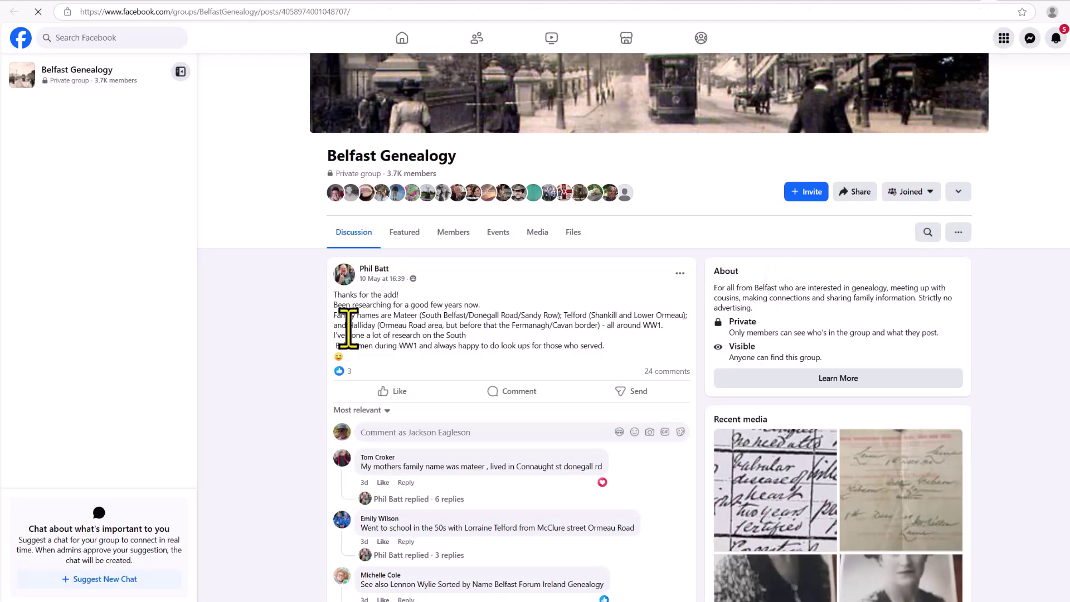
pyautogui.hotkey('alt', 'F4')
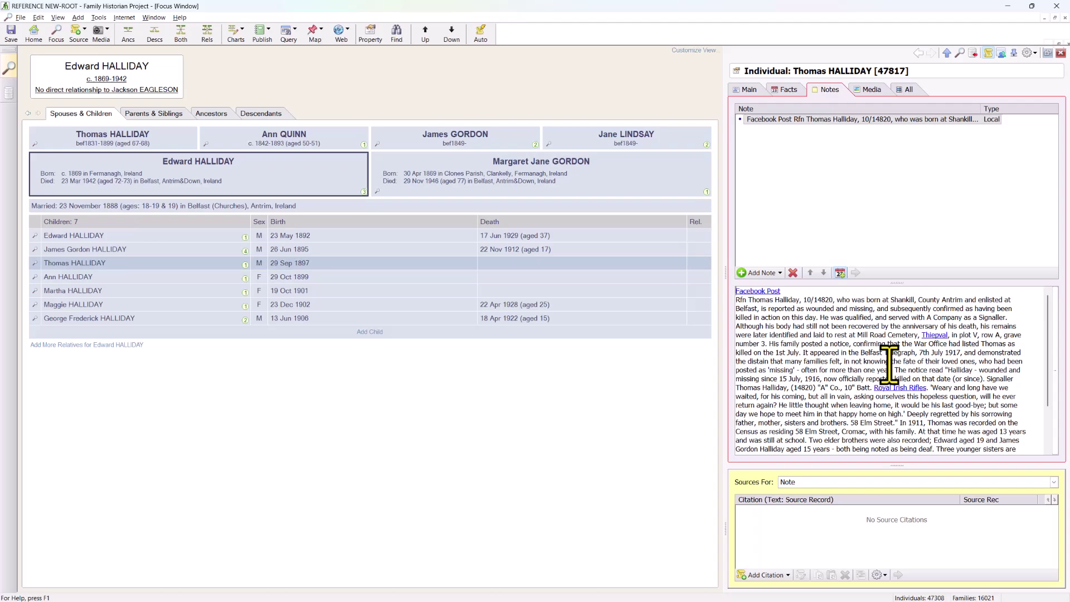
pyautogui.click(970, 330)
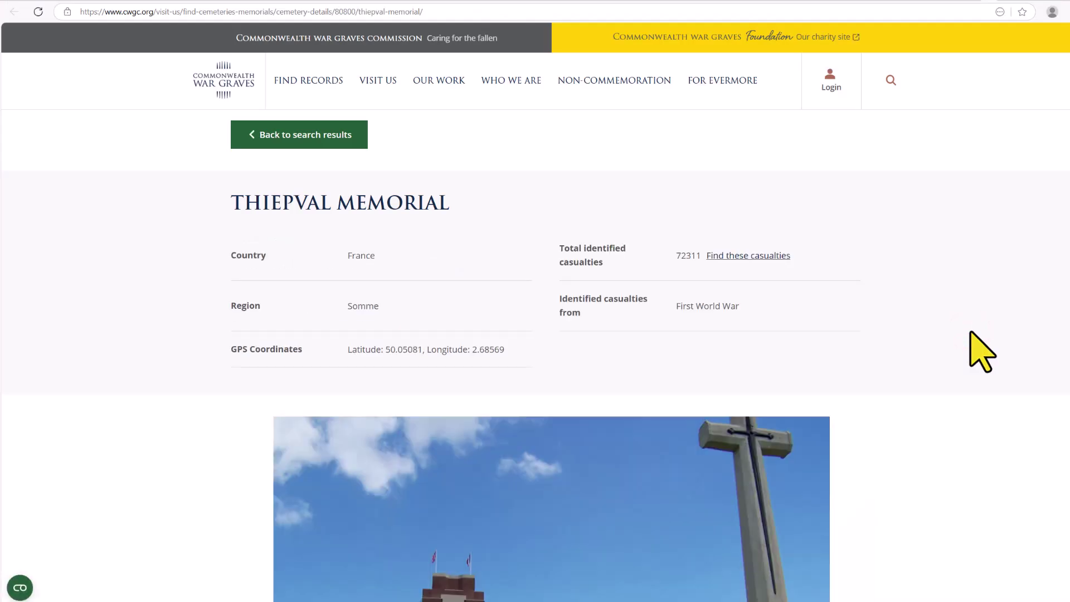
pyautogui.hotkey('alt', 'F4')
pyautogui.click(927, 385)
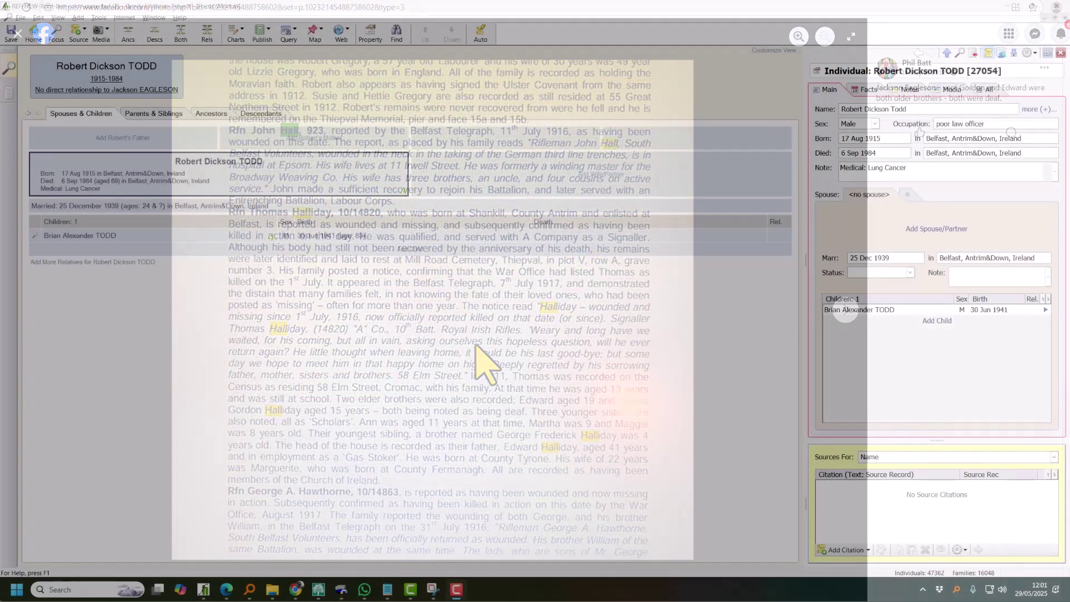
# Search all records for 'elm street', returning 87 matches.
pyautogui.hotkey('ctrl', 'f')
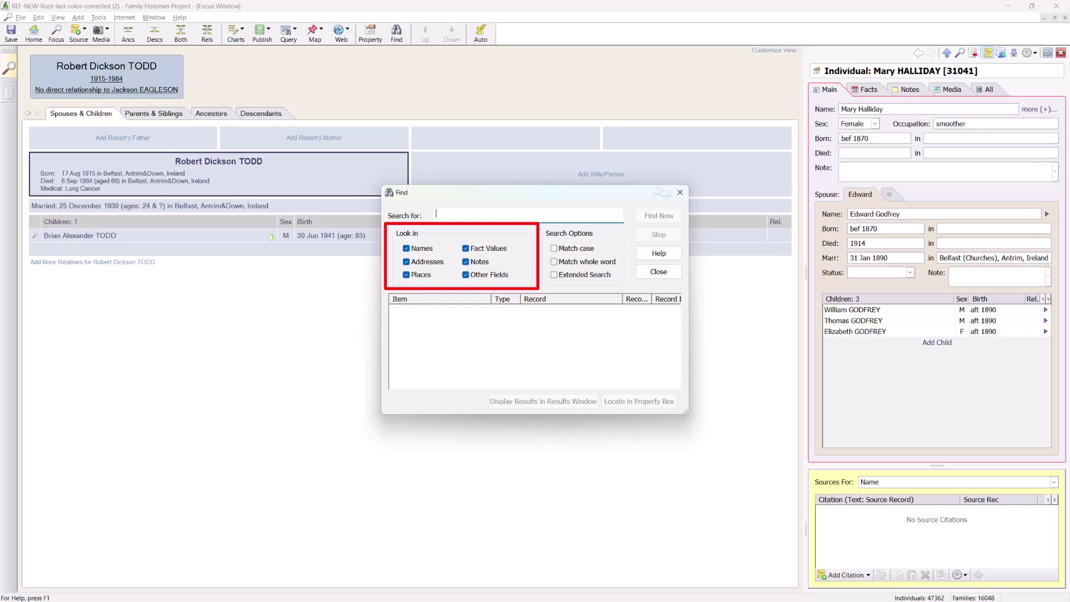
pyautogui.write('el')
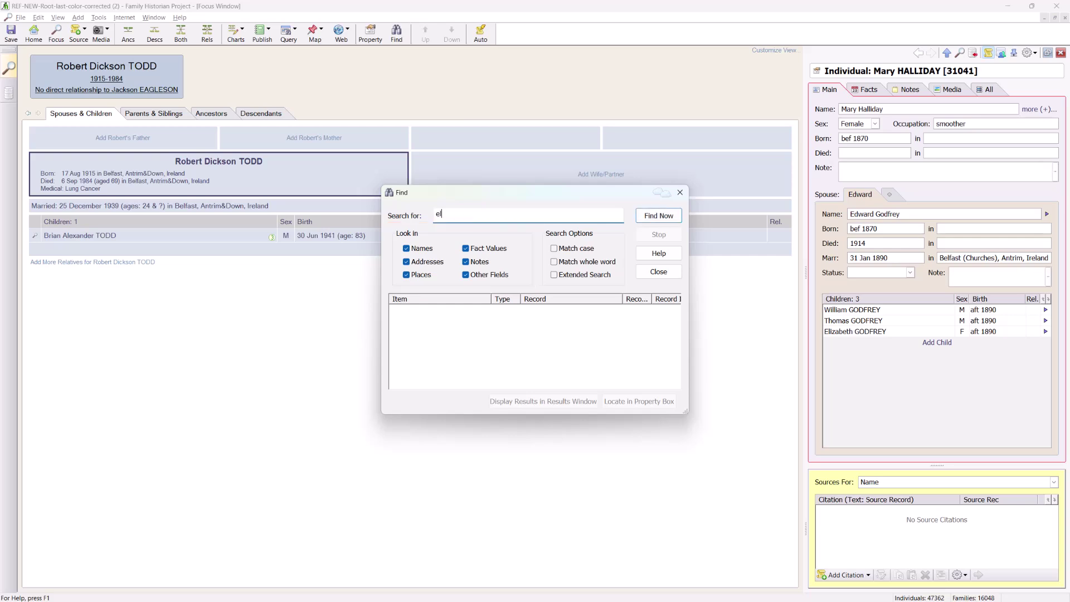
pyautogui.write('m street')
pyautogui.press('Return')
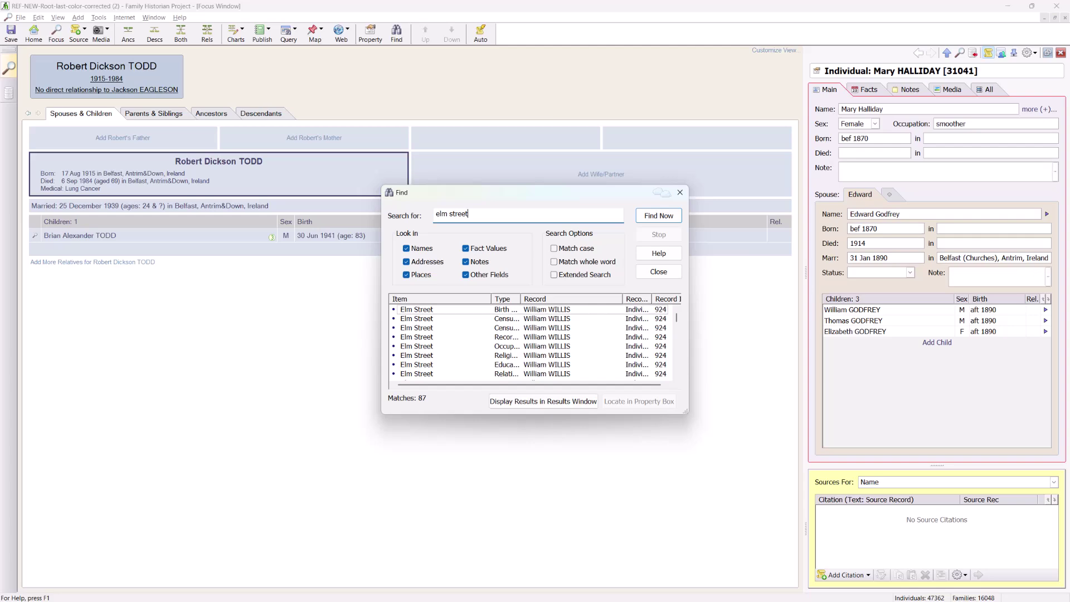
pyautogui.moveTo(382, 186); pyautogui.dragTo(80, 118)
pyautogui.moveTo(687, 413); pyautogui.dragTo(796, 461)
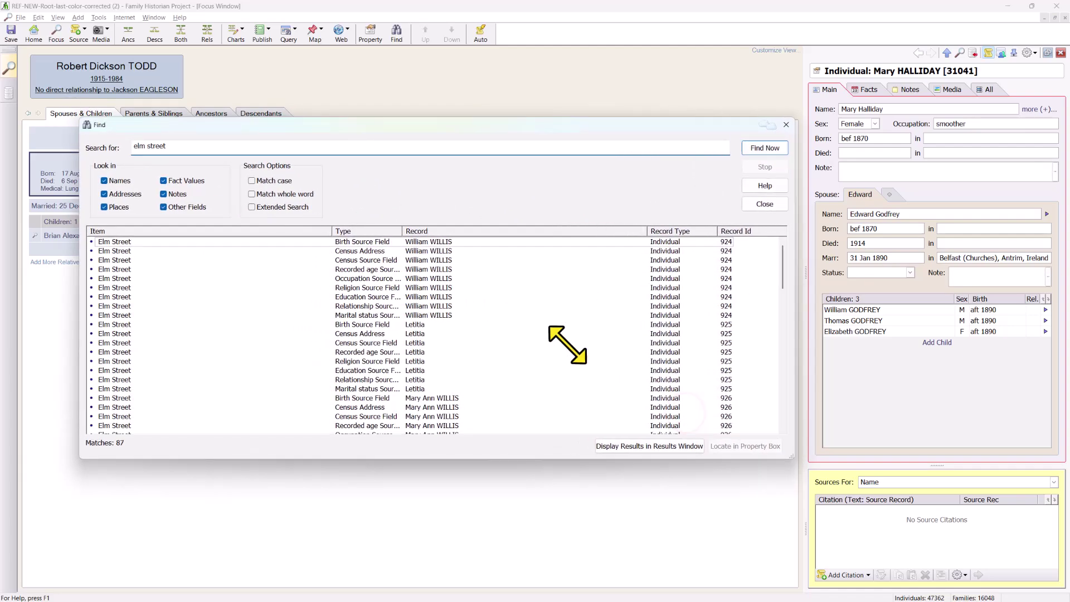
pyautogui.click(344, 230)
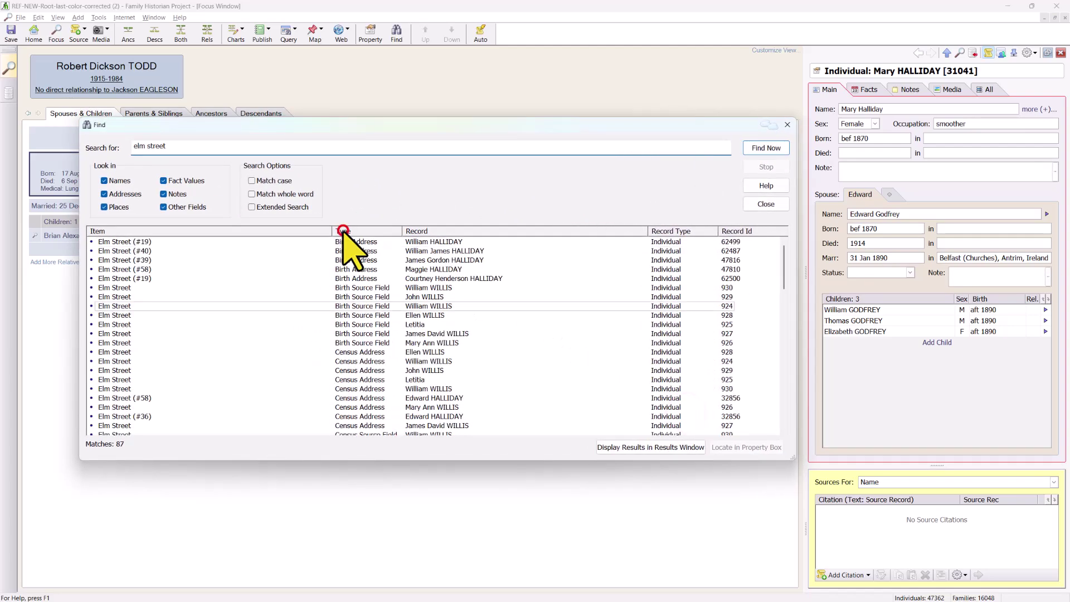
pyautogui.click(454, 230)
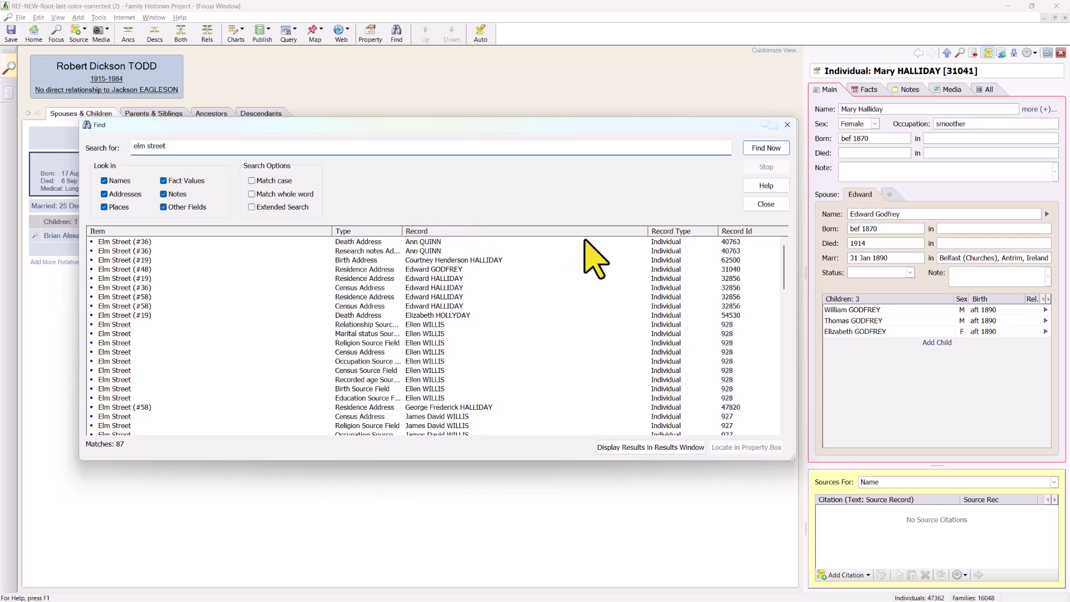
pyautogui.click(757, 230)
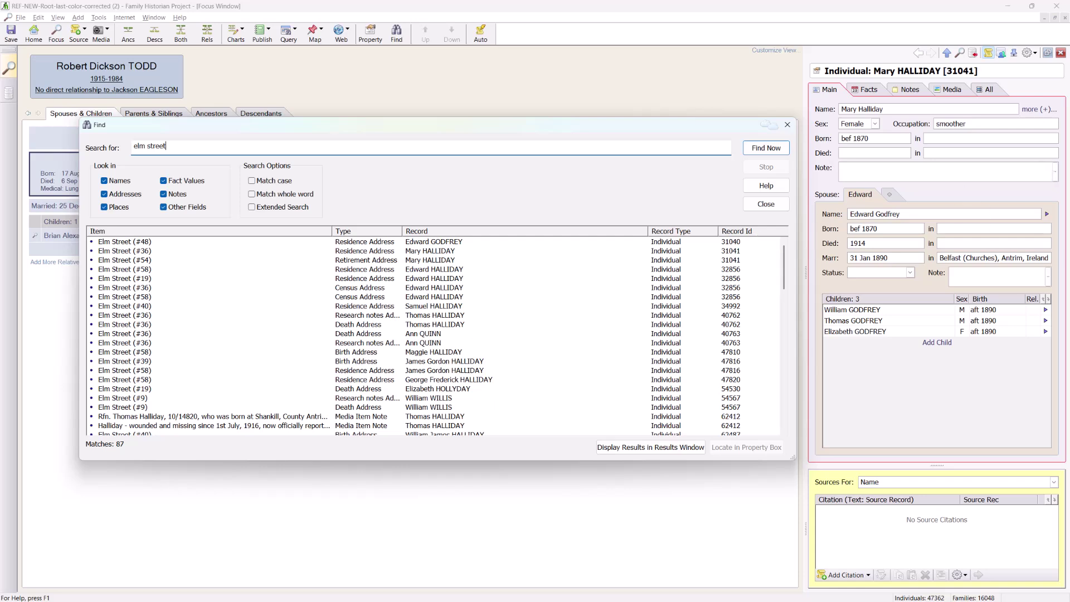
pyautogui.click(122, 398)
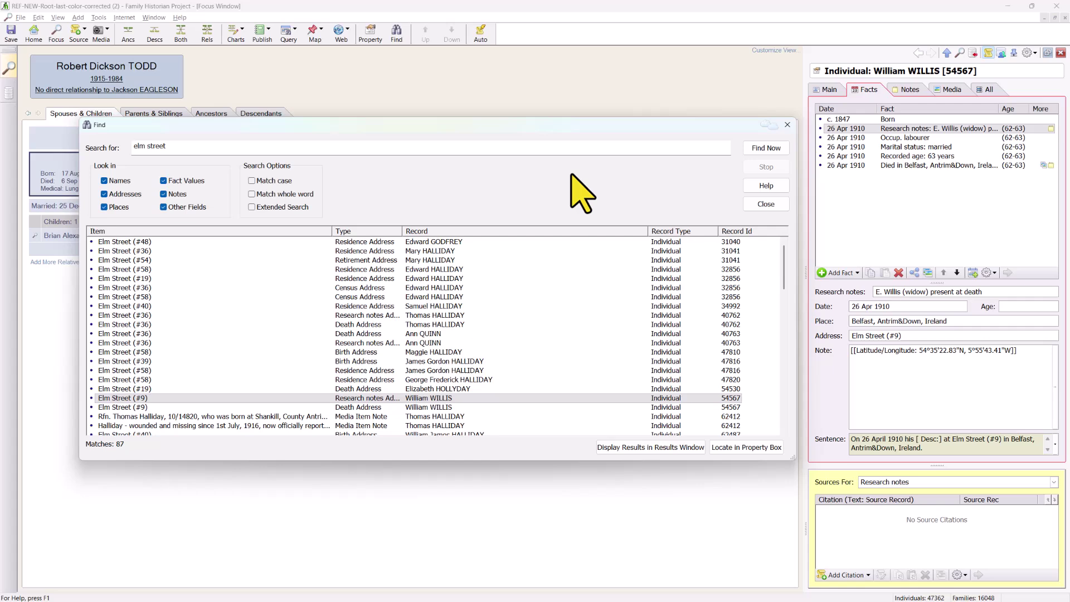
pyautogui.click(455, 268)
pyautogui.click(552, 379)
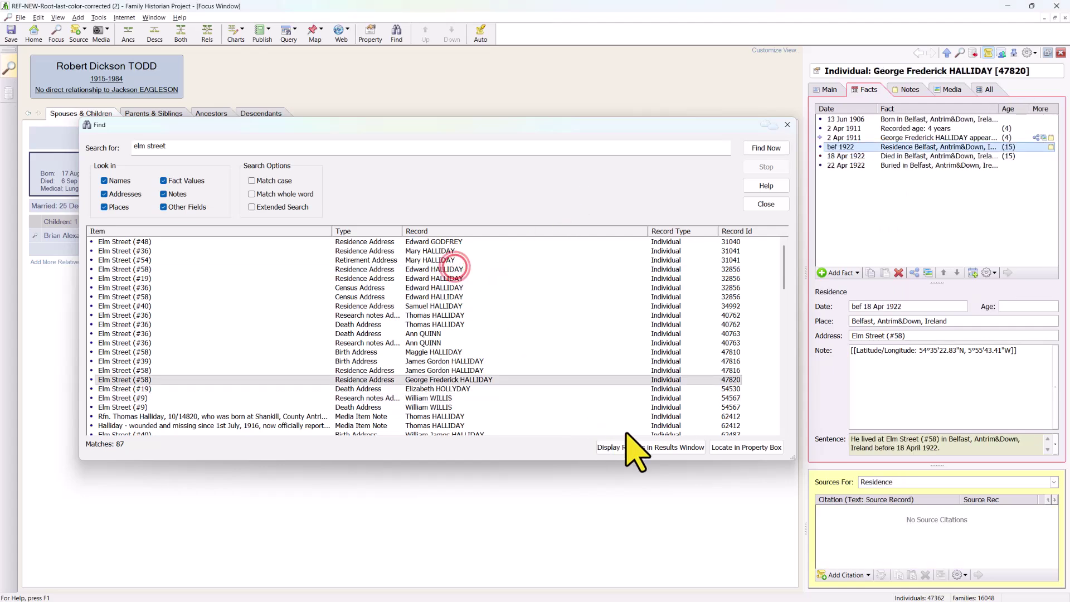
pyautogui.click(649, 447)
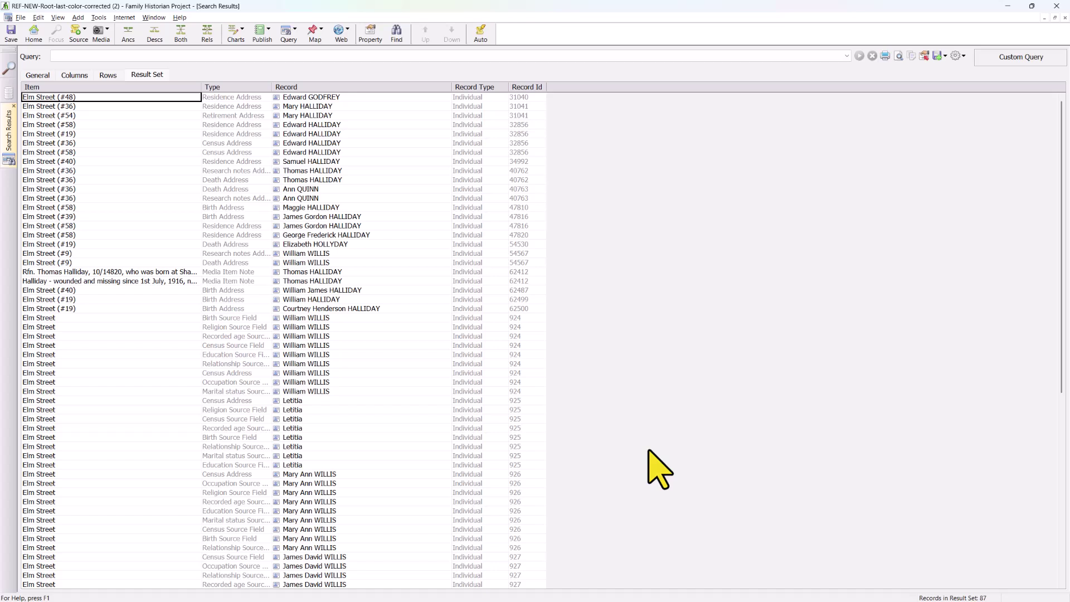
pyautogui.click(315, 106)
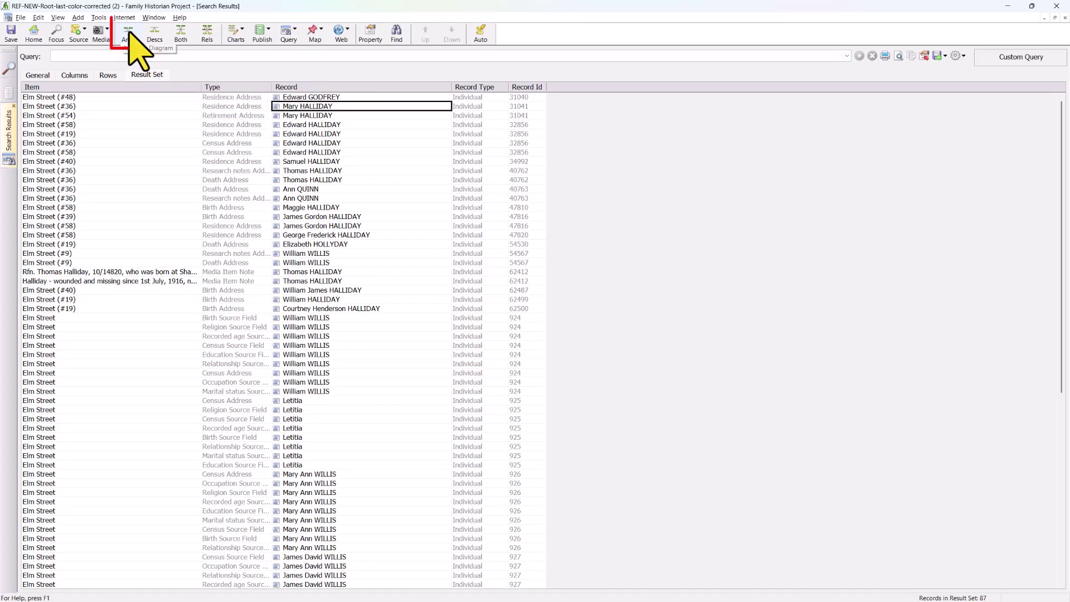
pyautogui.click(180, 35)
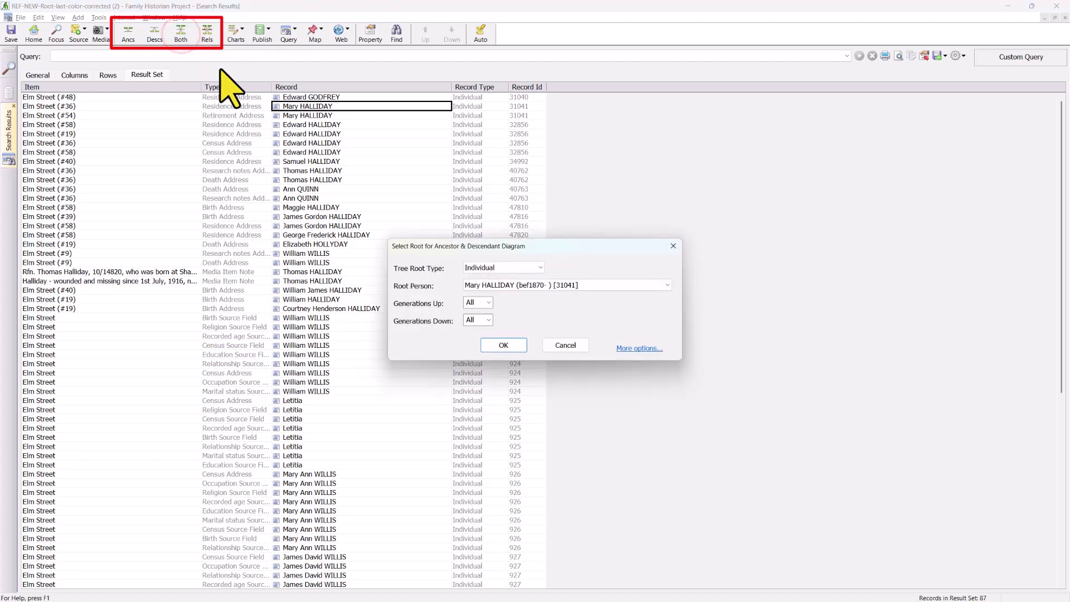
pyautogui.click(489, 345)
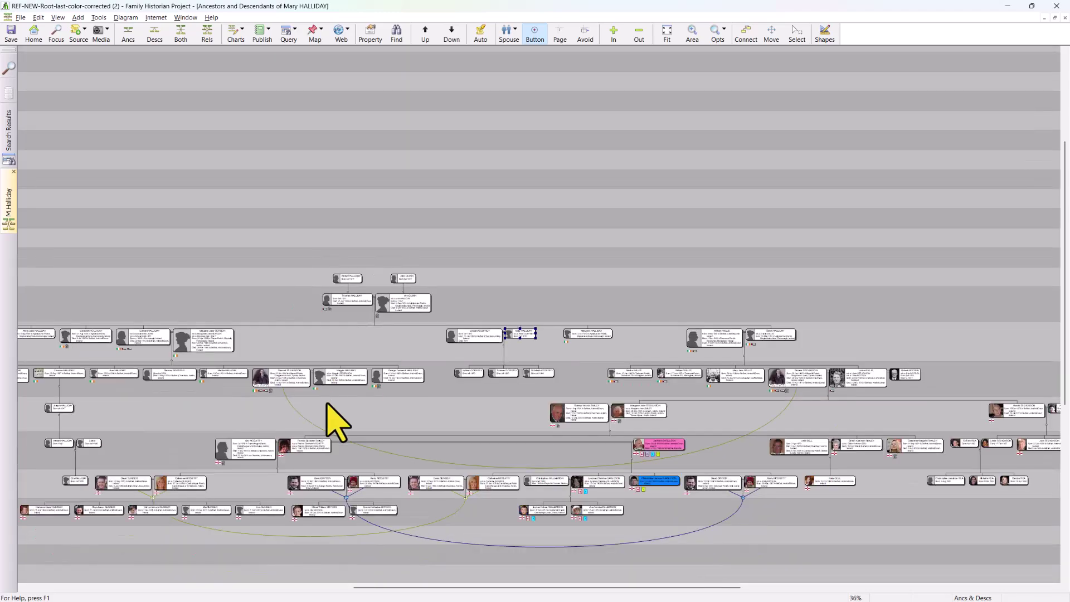
pyautogui.click(333, 408)
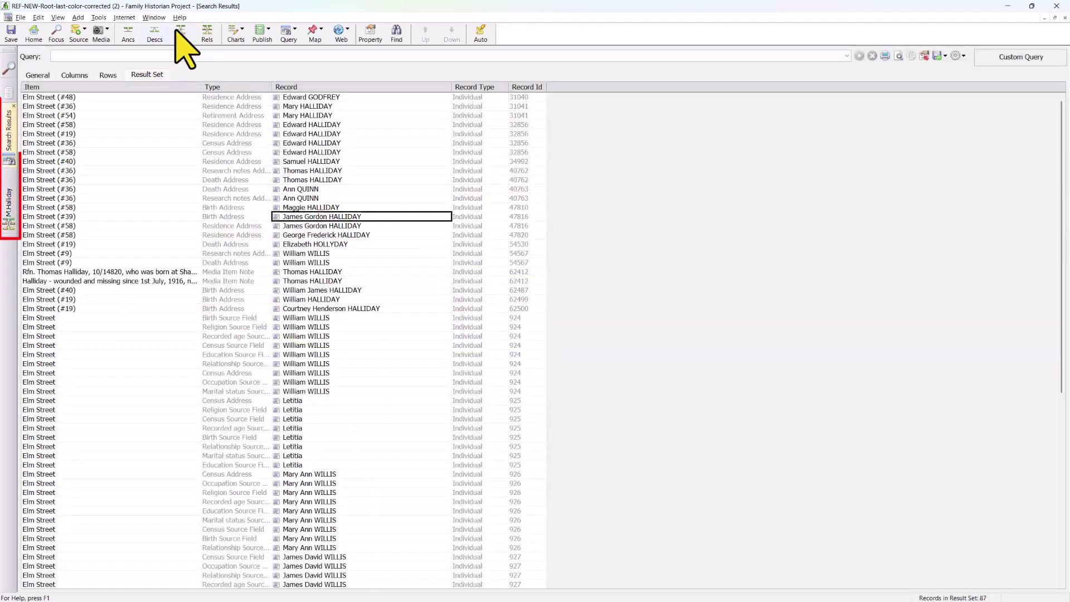
pyautogui.click(180, 32)
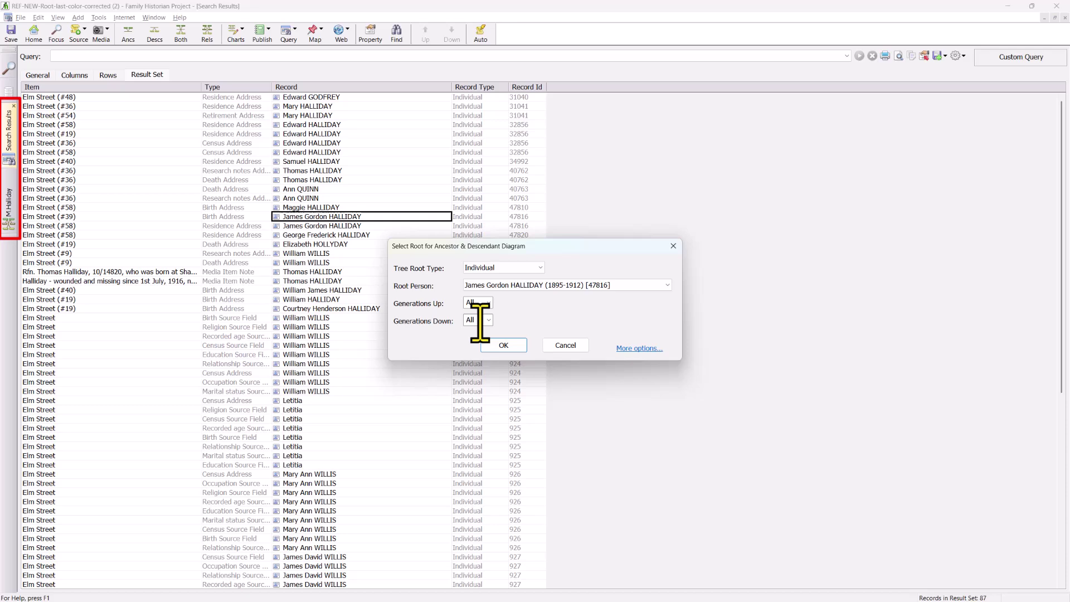
pyautogui.click(491, 342)
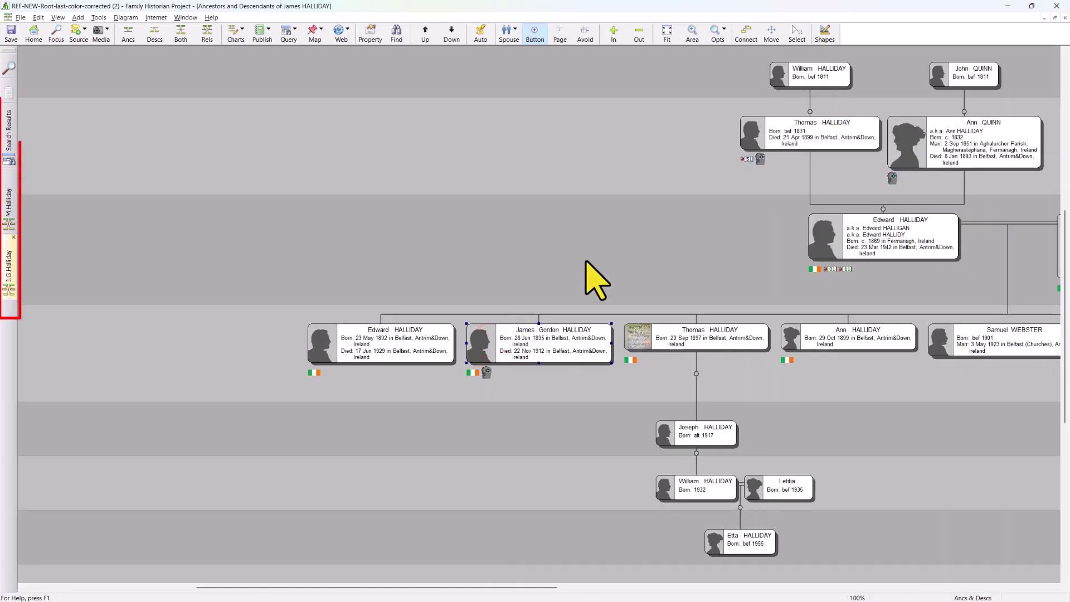
pyautogui.scroll(-3, 714, 268)
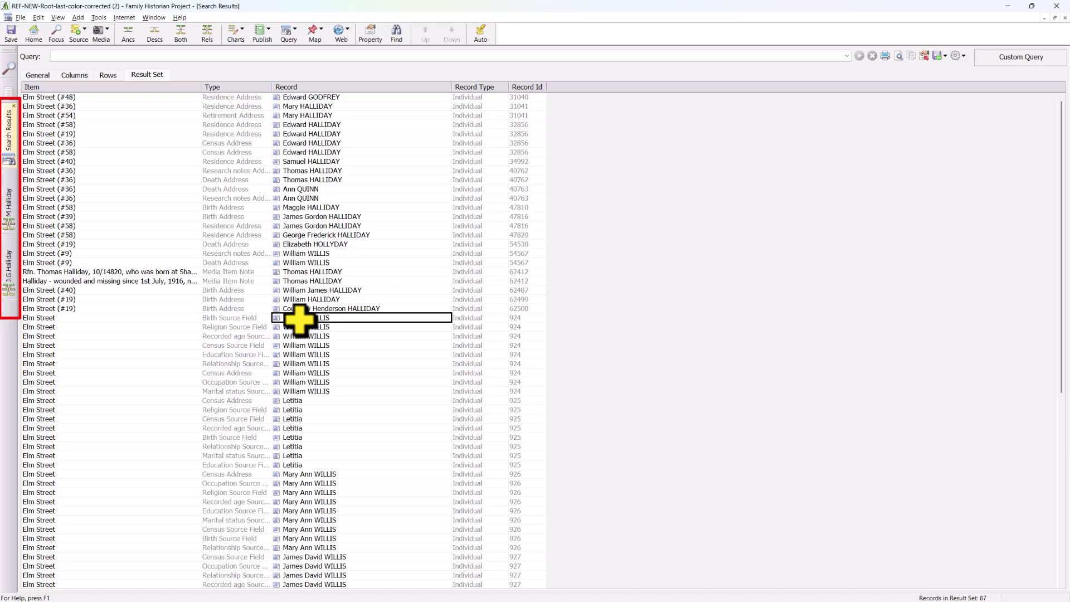
pyautogui.click(182, 31)
pyautogui.click(504, 345)
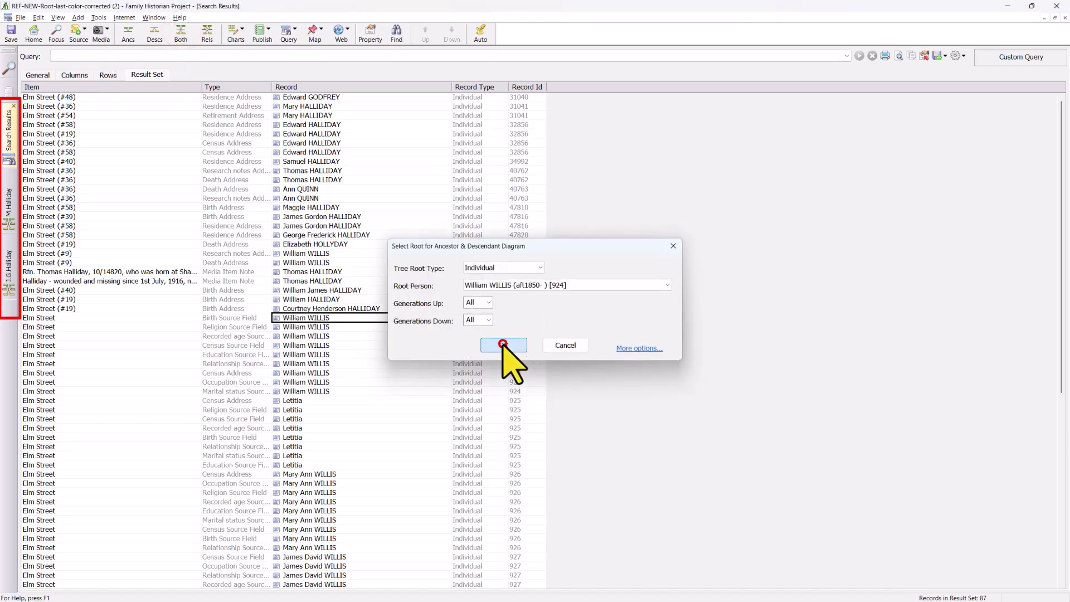
pyautogui.moveTo(449, 334); pyautogui.dragTo(350, 236)
pyautogui.click(10, 267)
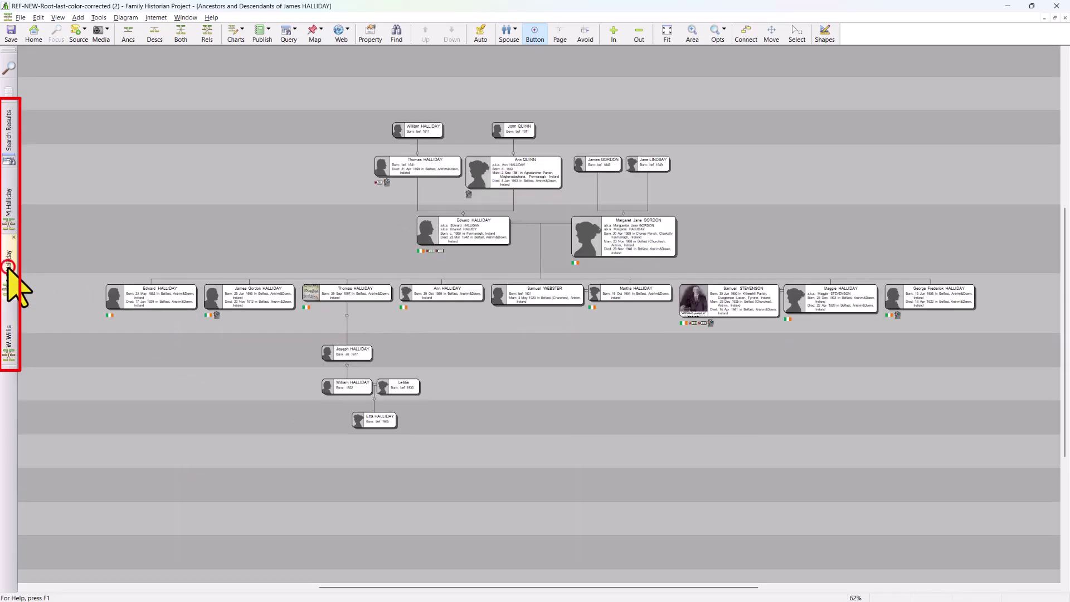
pyautogui.click(10, 212)
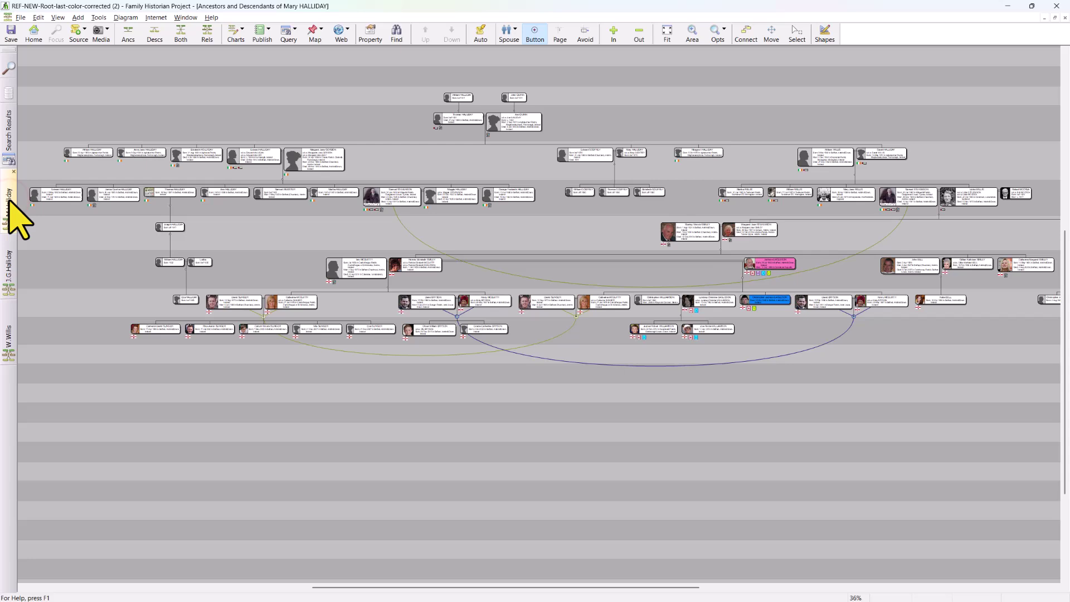
pyautogui.click(9, 263)
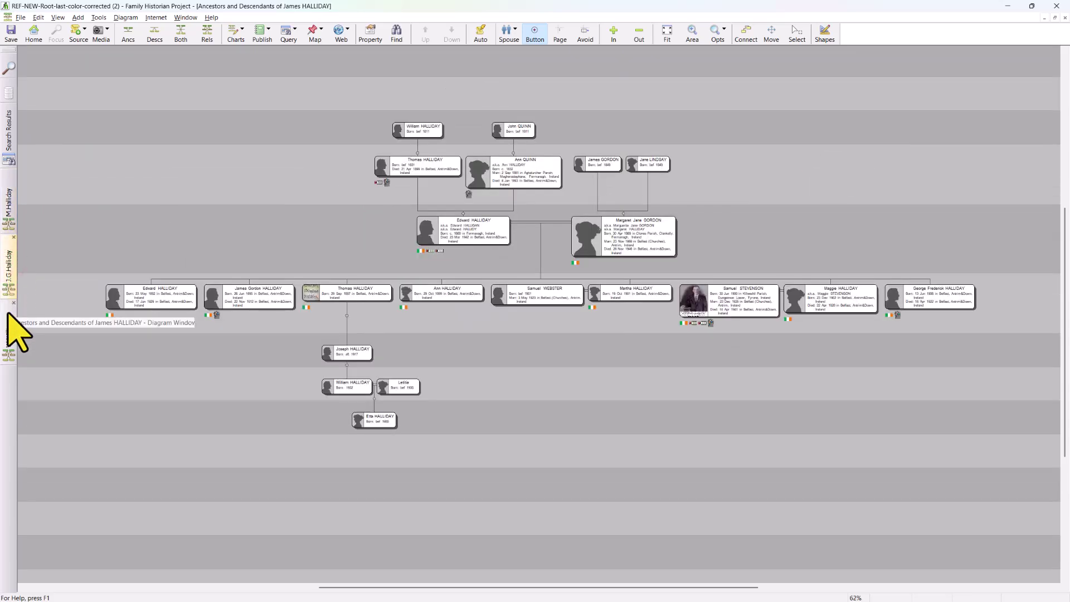
pyautogui.click(9, 334)
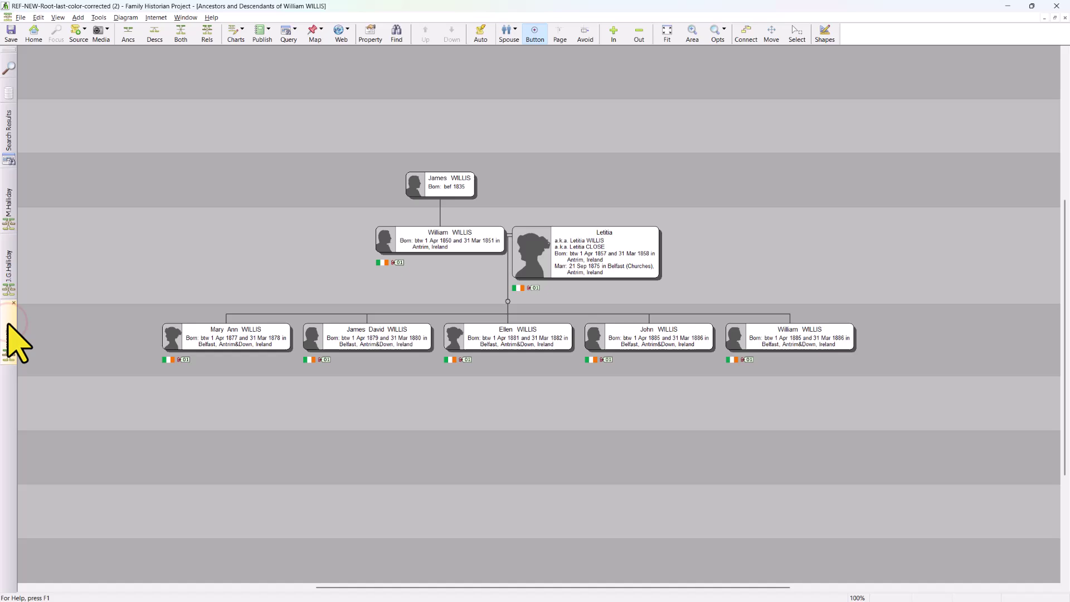